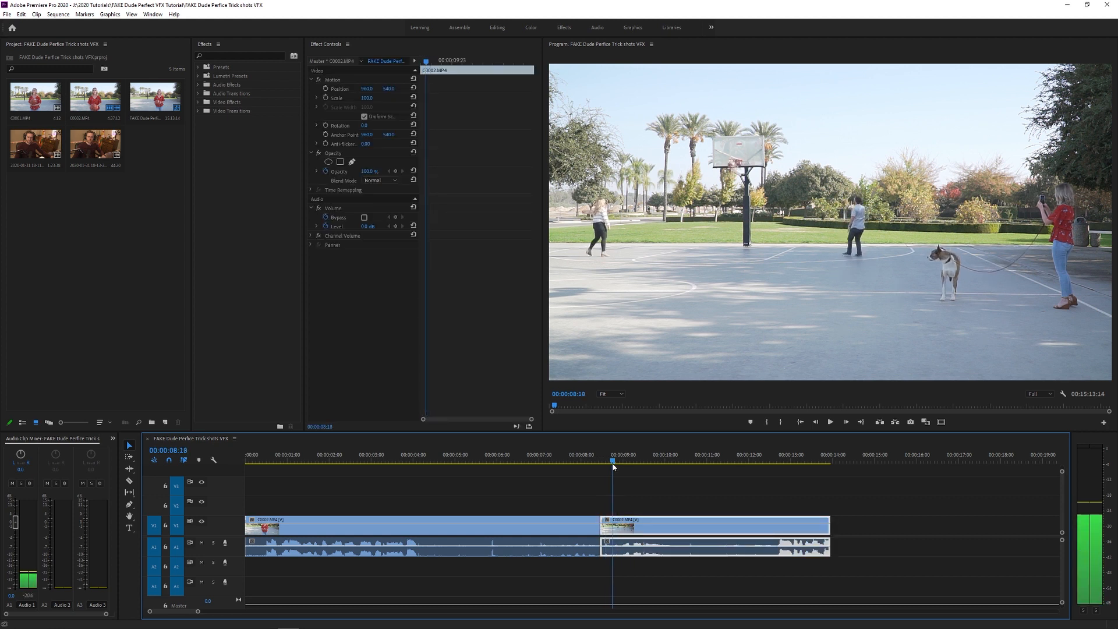
# - Ripple-trim the start of the second clip to the frame at 00:00:08:15 and save the project
pyautogui.press('space')
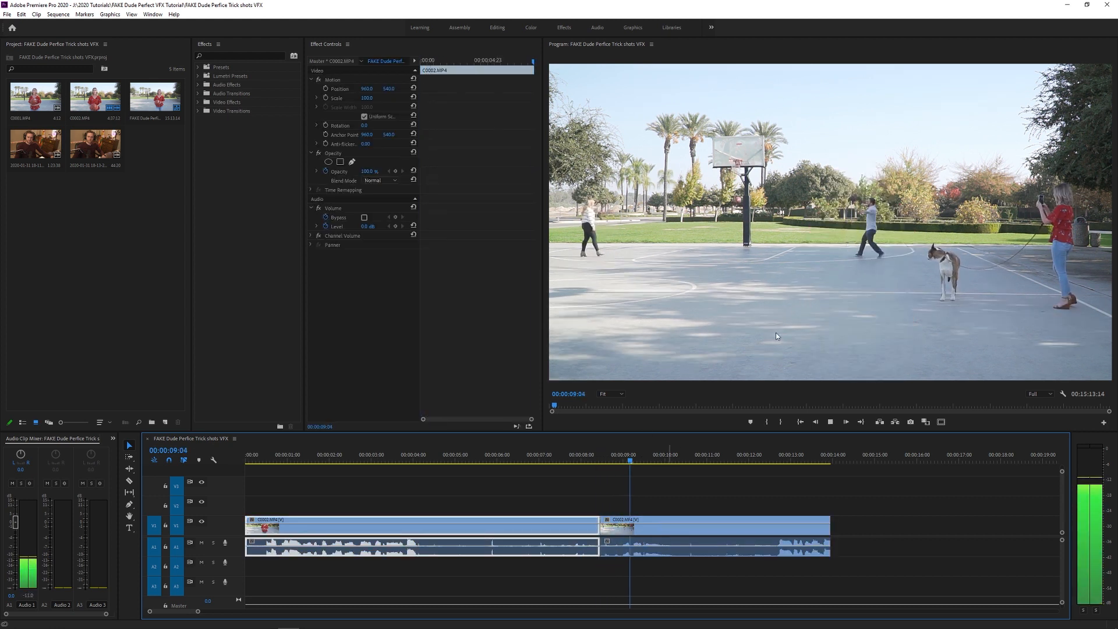
pyautogui.press('space')
pyautogui.moveTo(610, 461); pyautogui.dragTo(606, 463)
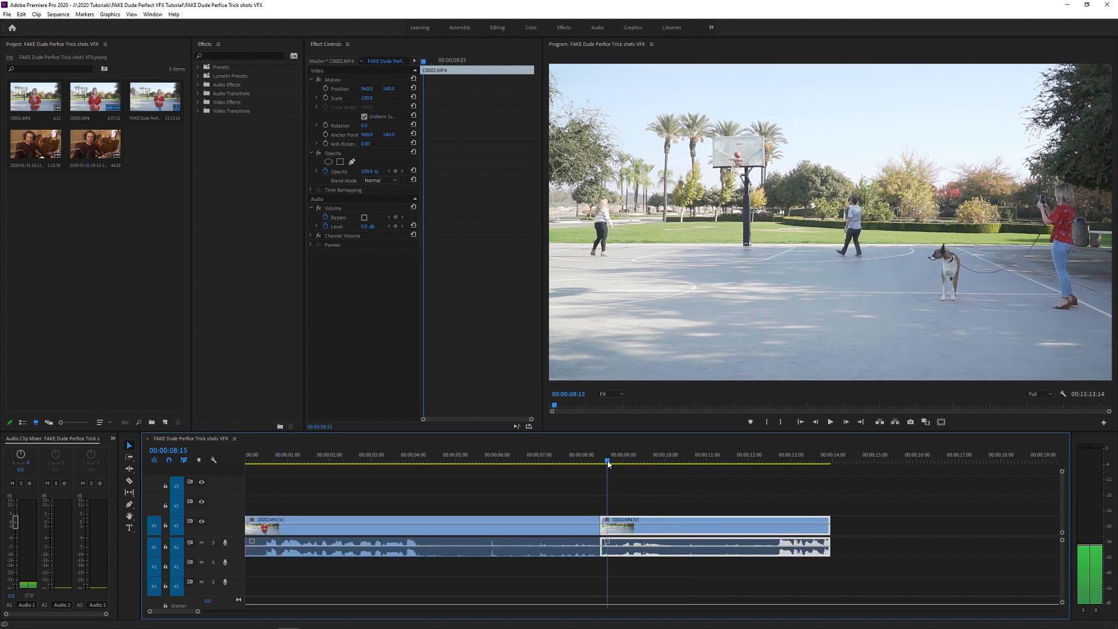
pyautogui.press('q')
pyautogui.click(681, 490)
pyautogui.hotkey('ctrl', 's')
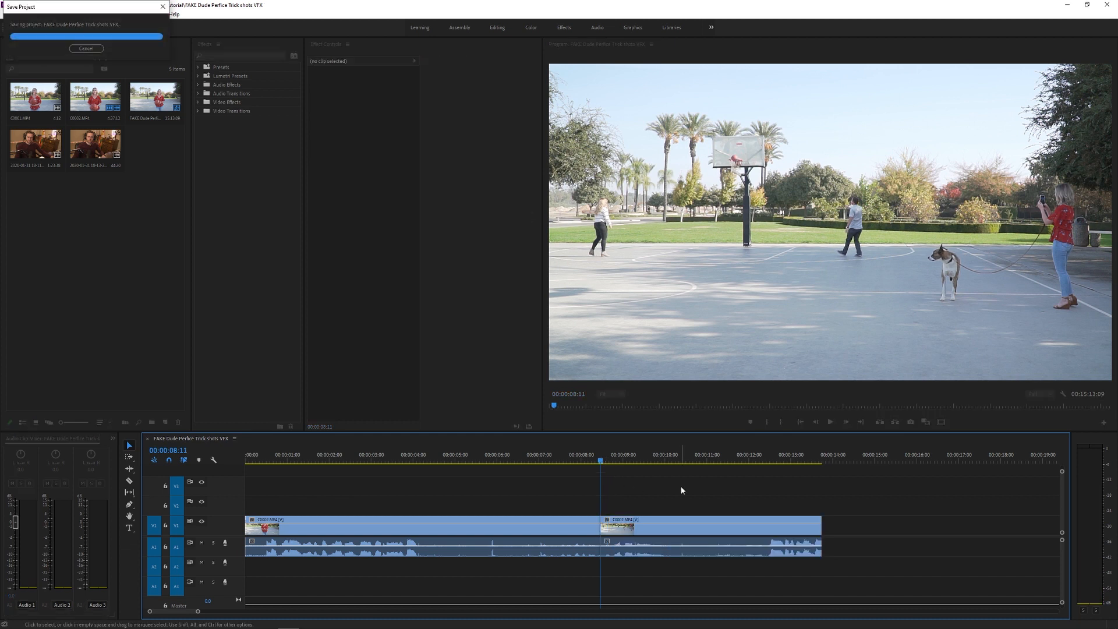
# - Trim the end of the second clip to 00:00:13:07
pyautogui.press('=')
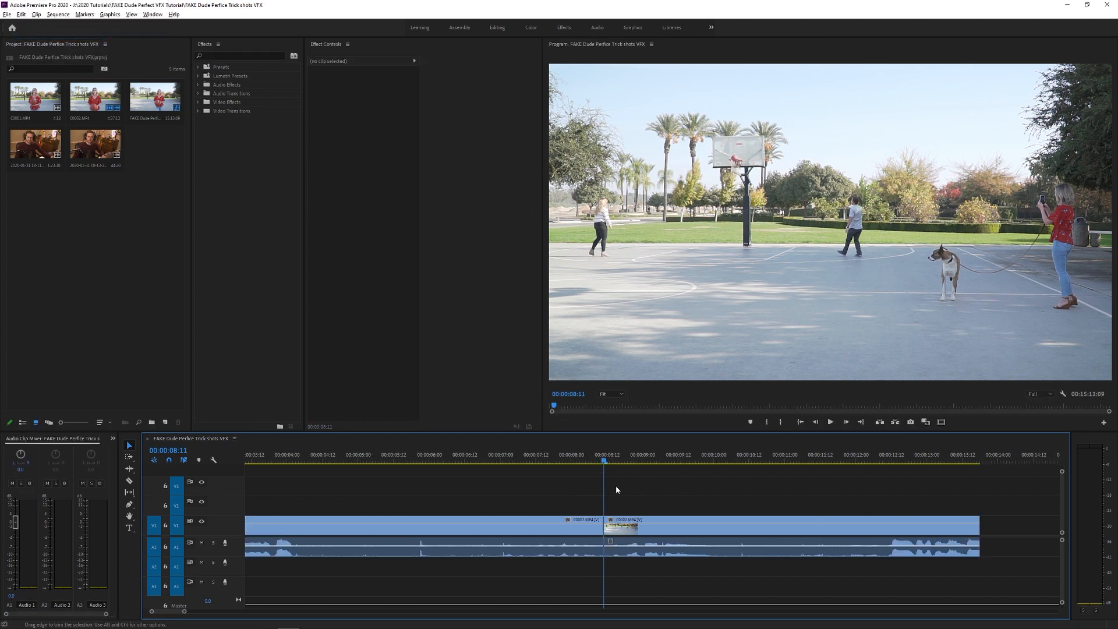
pyautogui.moveTo(610, 458); pyautogui.dragTo(954, 526)
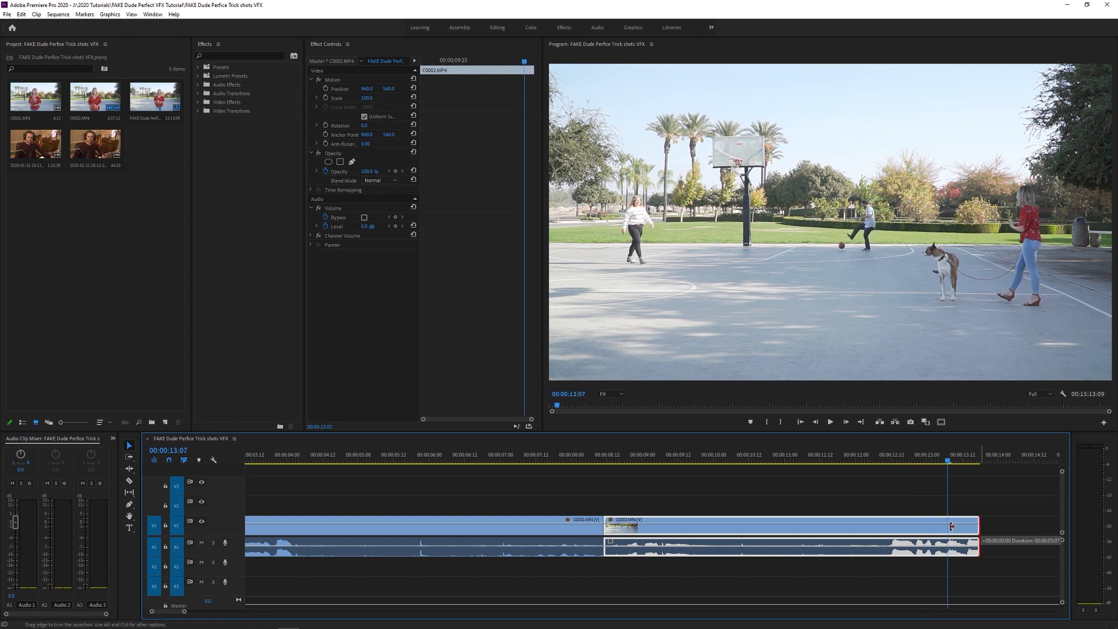
pyautogui.moveTo(992, 537); pyautogui.dragTo(946, 515)
pyautogui.click(907, 502)
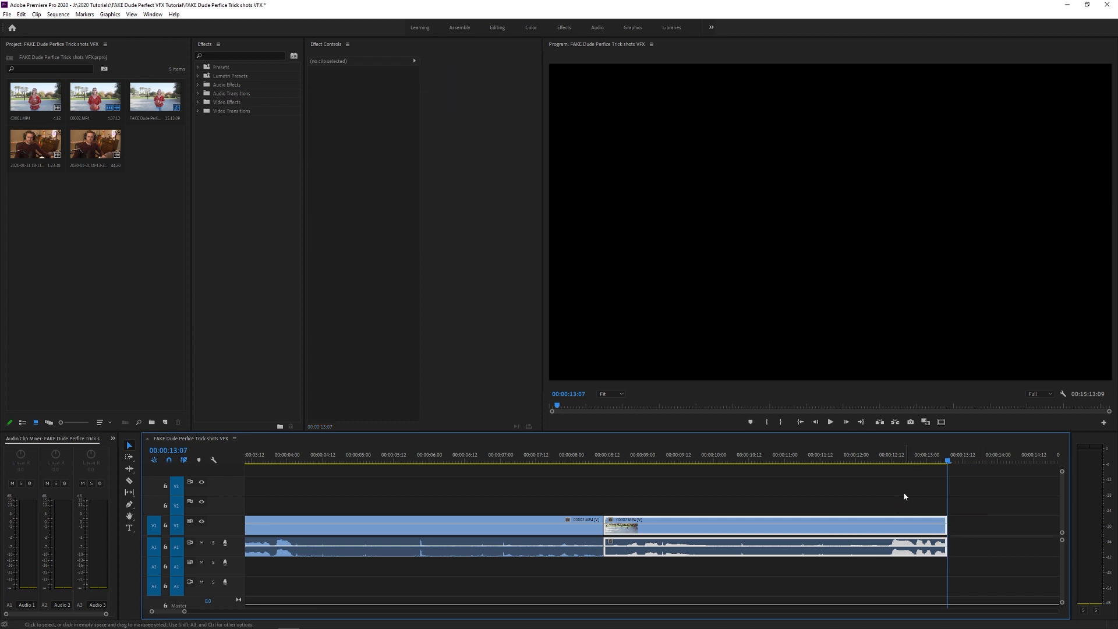
# - Delete only the audio portion of the second clip, keeping its video
pyautogui.click(876, 459)
pyautogui.click(849, 505)
pyautogui.keyDown('alt'); pyautogui.click(847, 547); pyautogui.keyUp('alt')
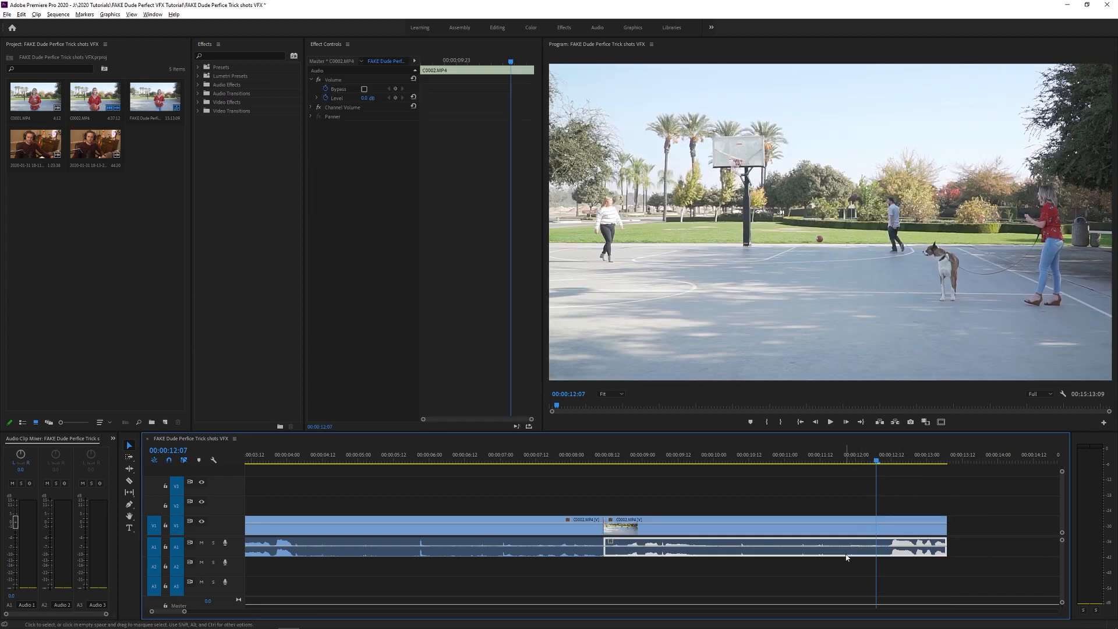
pyautogui.press('Delete')
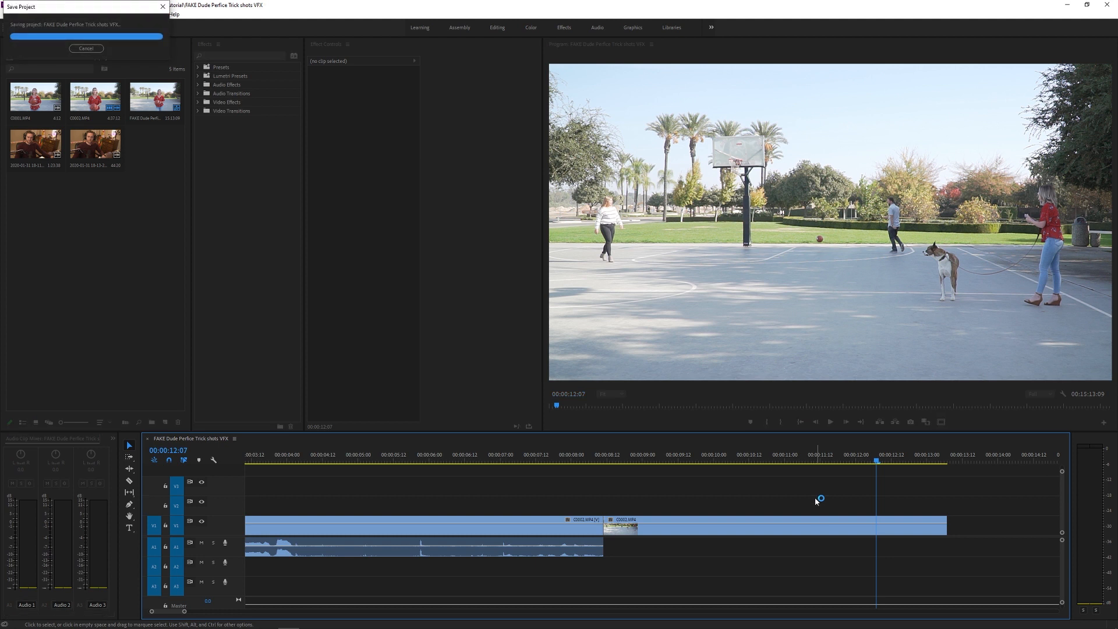
# - Play the first clip from the sequence start to review the ball bouncing behind the presenter
pyautogui.press('Home')
pyautogui.click(834, 517)
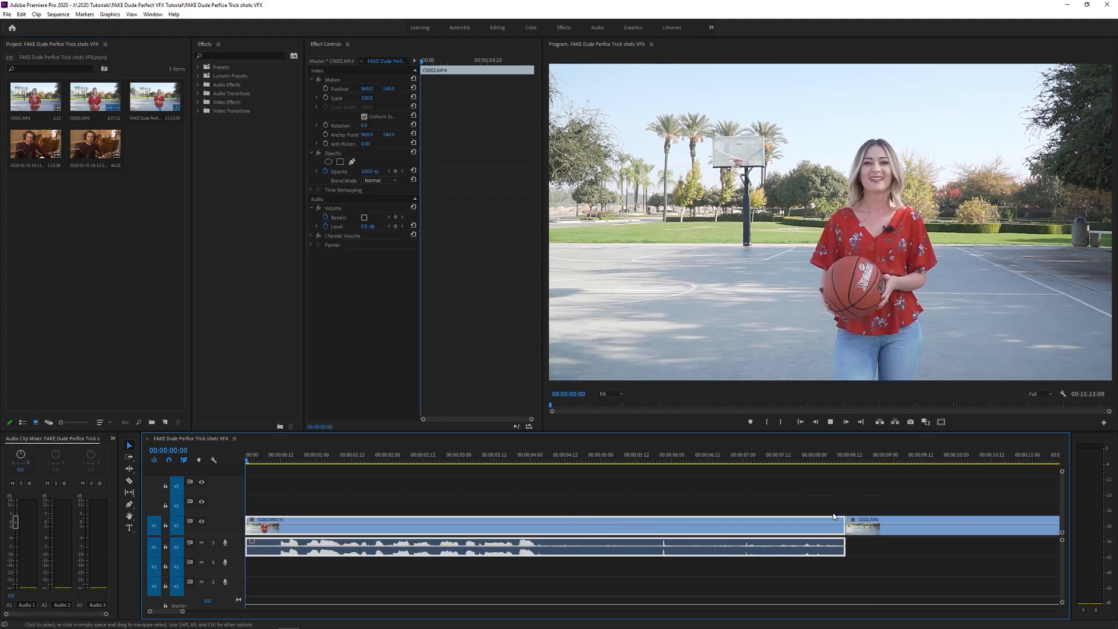
pyautogui.press('space')
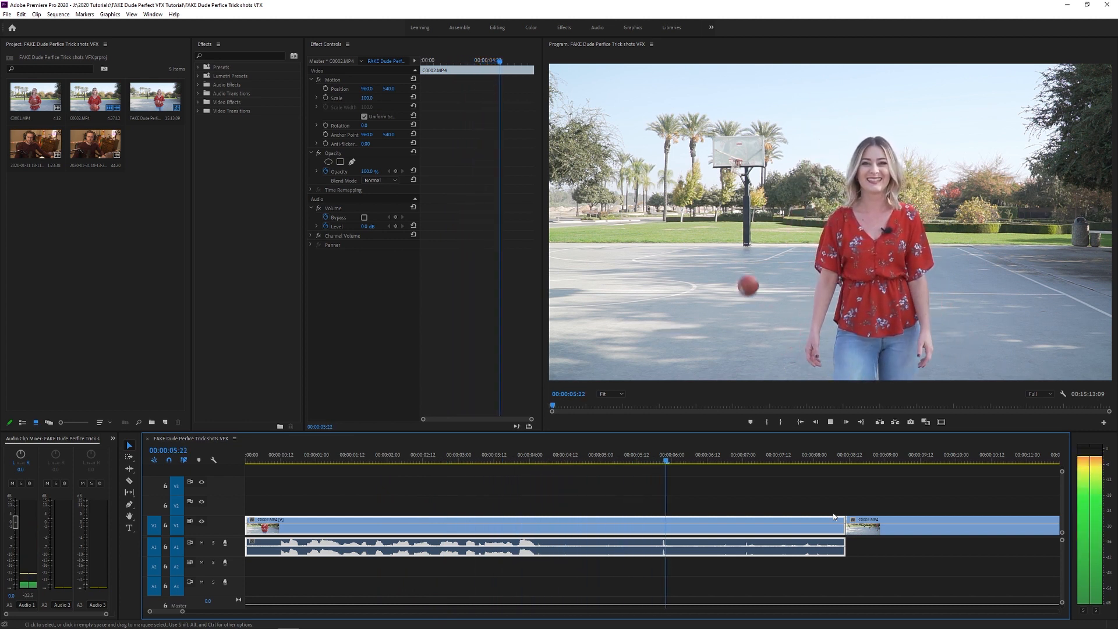
pyautogui.press('space')
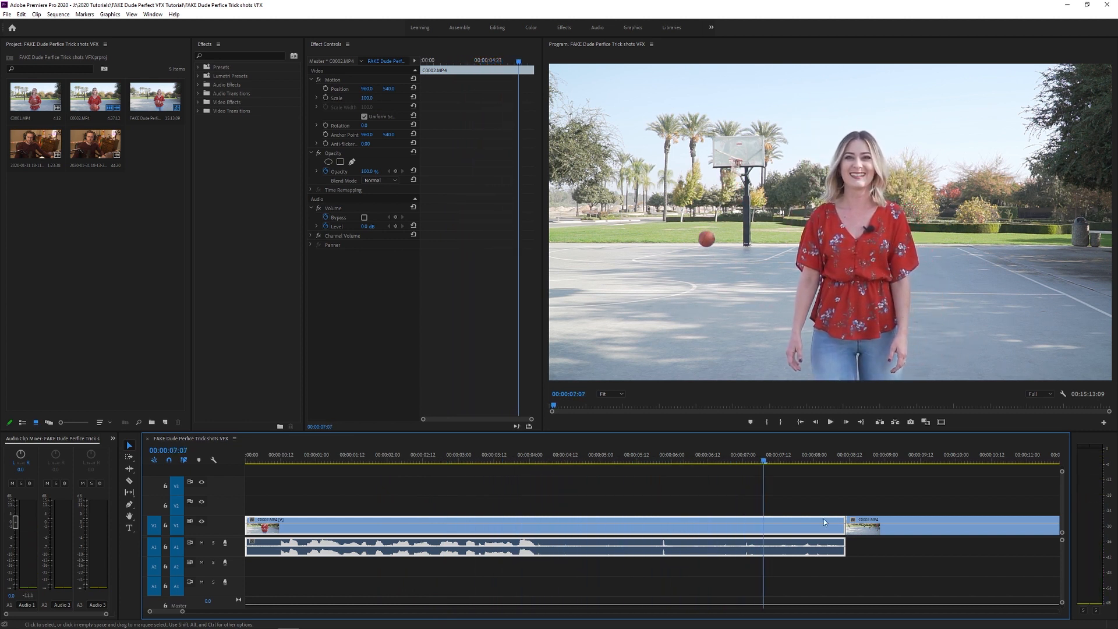
pyautogui.click(613, 493)
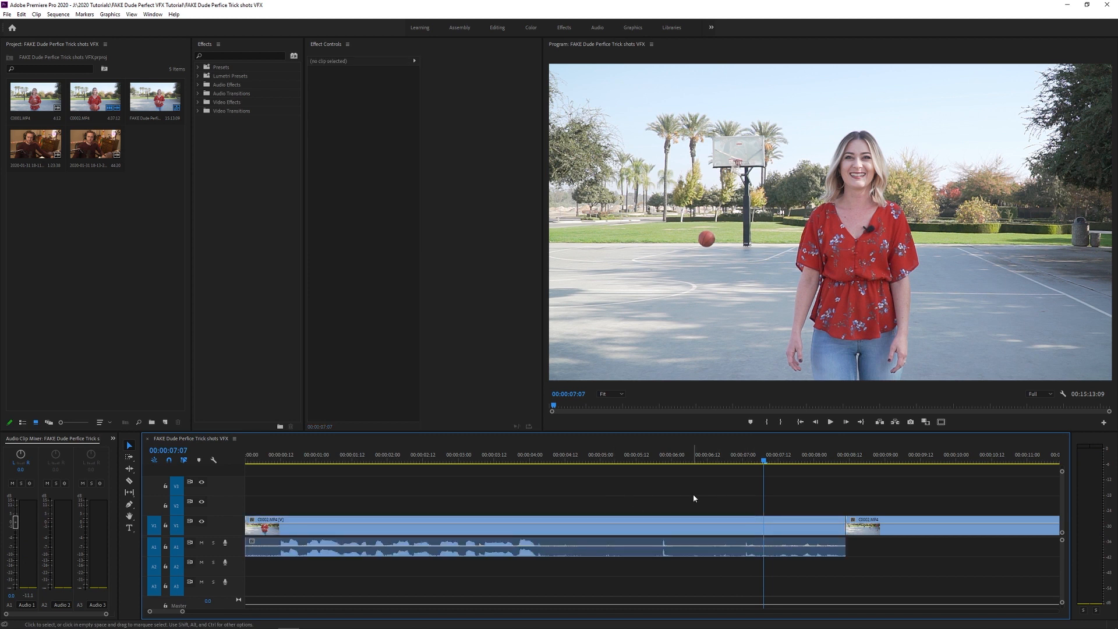
# - Save the project and replace both timeline clips with a linked After Effects composition
pyautogui.press('-')
pyautogui.press('-')
pyautogui.hotkey('ctrl', 's')
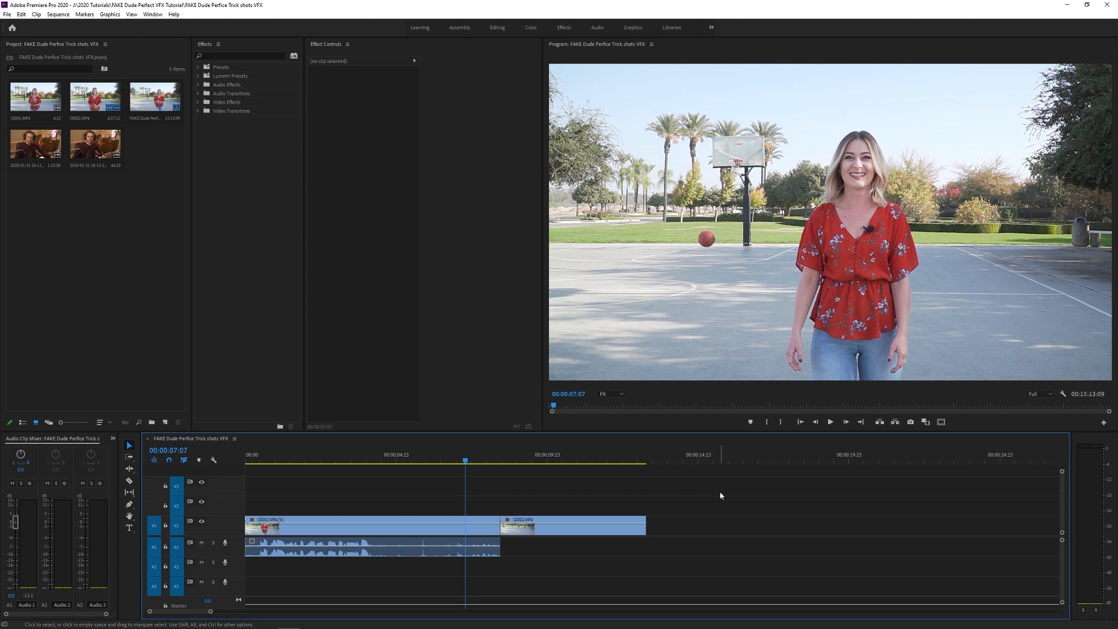
pyautogui.moveTo(559, 488); pyautogui.dragTo(420, 564)
pyautogui.rightClick(413, 534)
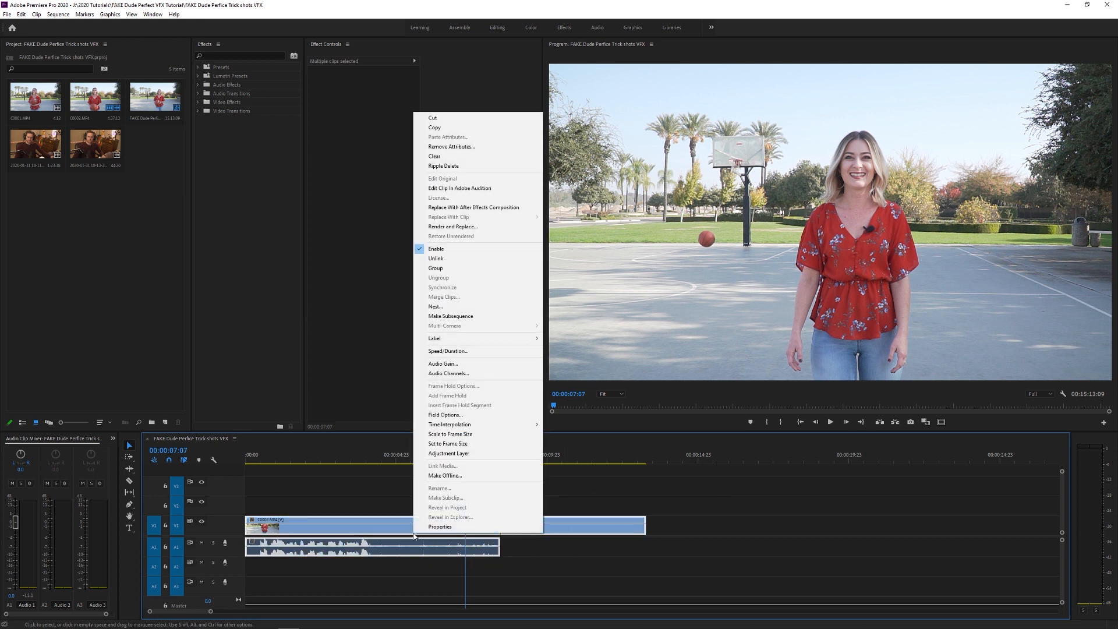
pyautogui.click(481, 208)
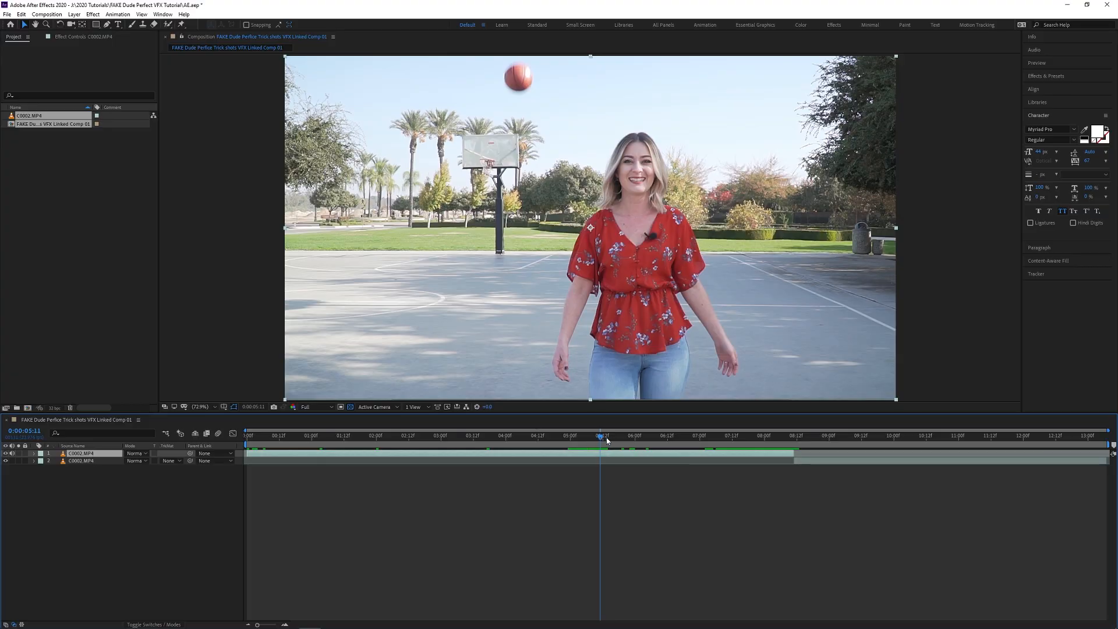
# - Duplicate the top C0002.MP4 layer and mute the audio of the copy beneath it
pyautogui.hotkey('ctrl', 'd')
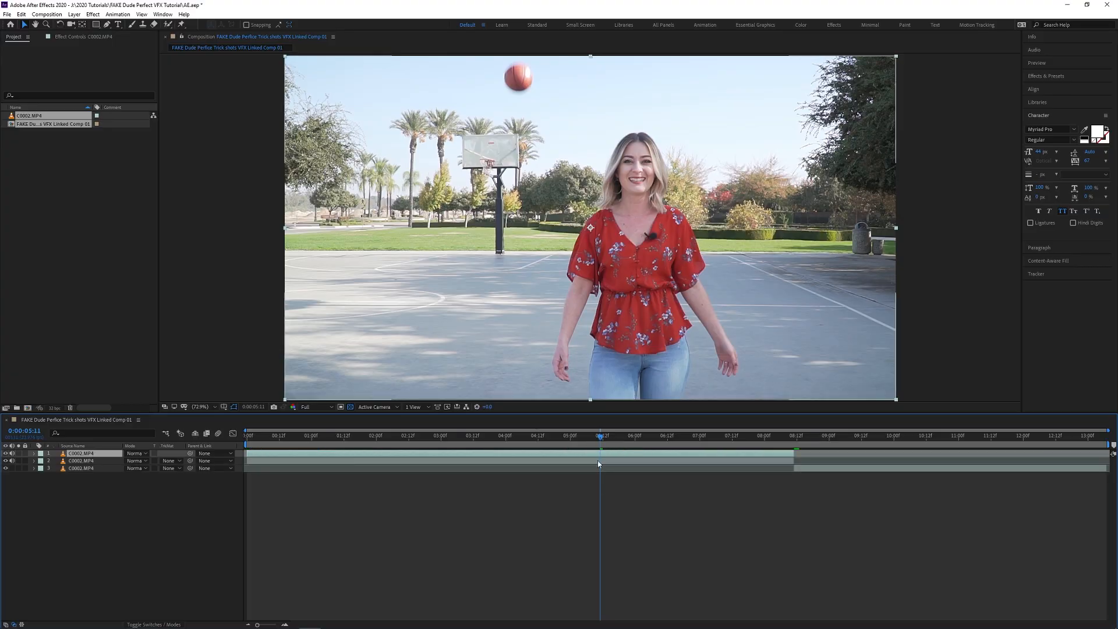
pyautogui.click(597, 460)
pyautogui.moveTo(599, 439); pyautogui.dragTo(578, 442)
pyautogui.click(525, 517)
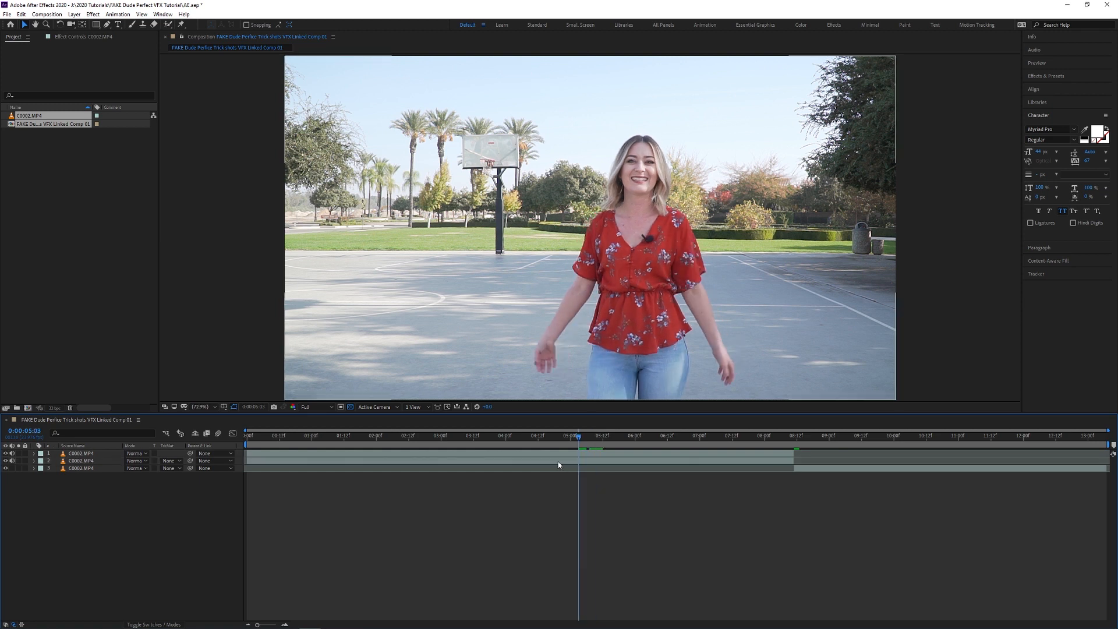
pyautogui.click(12, 460)
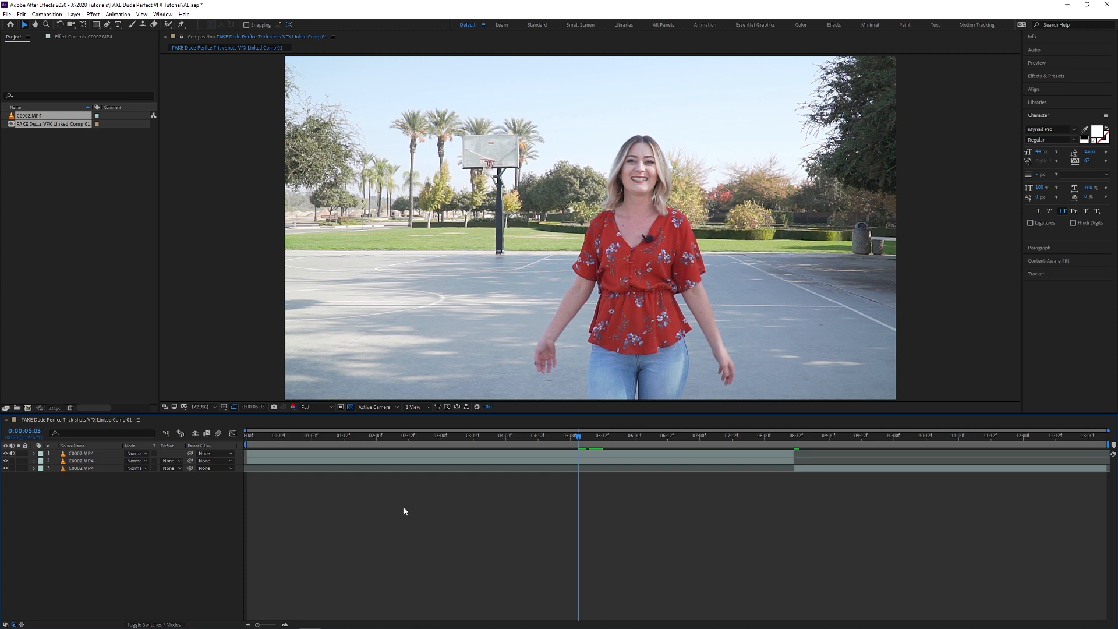
# - Shift the muted second layer almost two seconds forward in time and trim its end to match the top layer's end
pyautogui.moveTo(536, 461); pyautogui.dragTo(652, 460)
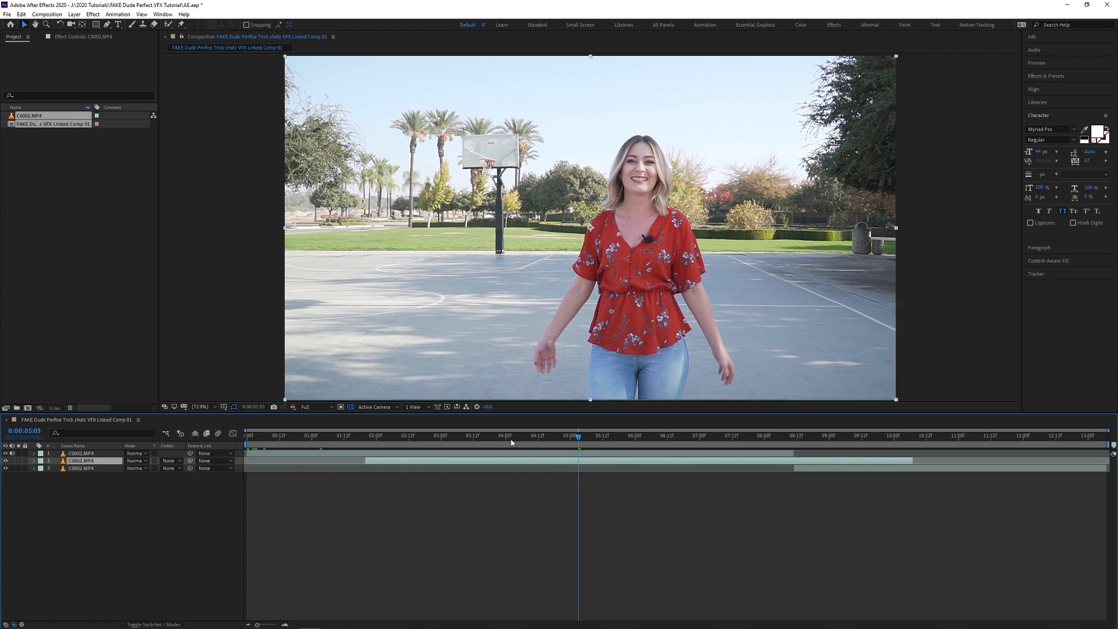
pyautogui.moveTo(511, 442); pyautogui.dragTo(633, 450)
pyautogui.moveTo(912, 461); pyautogui.dragTo(794, 465)
# - Draw an elliptical mask around the ball on the top layer at 0:00:05:23 and set its mode to Subtract
pyautogui.click(760, 453)
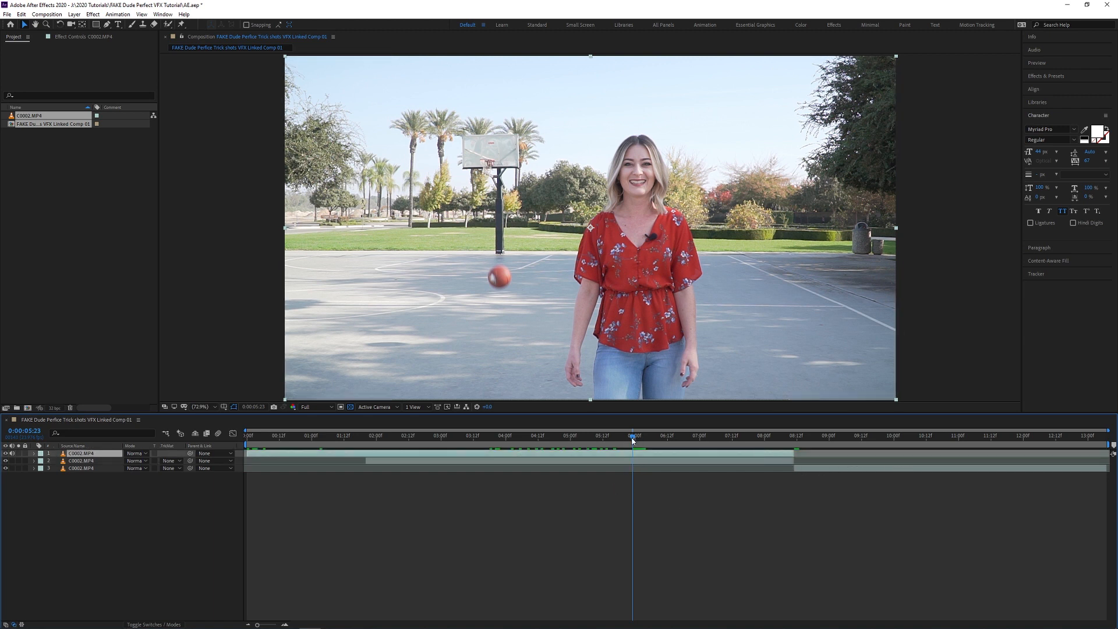
pyautogui.moveTo(96, 25); pyautogui.dragTo(140, 46)
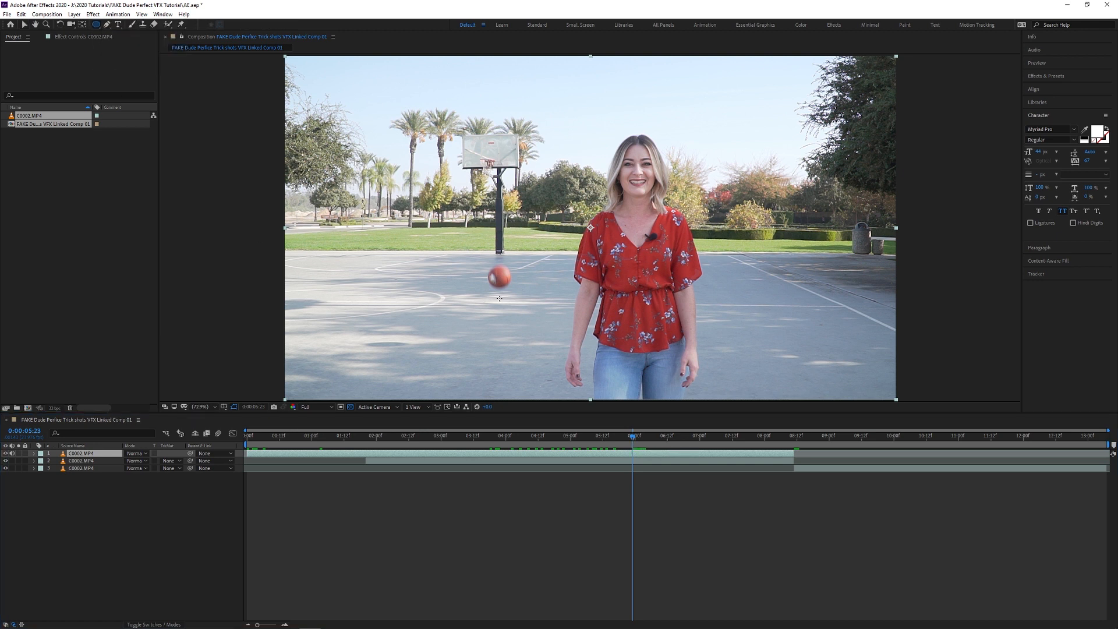
pyautogui.moveTo(508, 288)
pyautogui.mouseDown()
pyautogui.moveTo(537, 320)
pyautogui.moveTo(515, 294)
pyautogui.mouseUp()
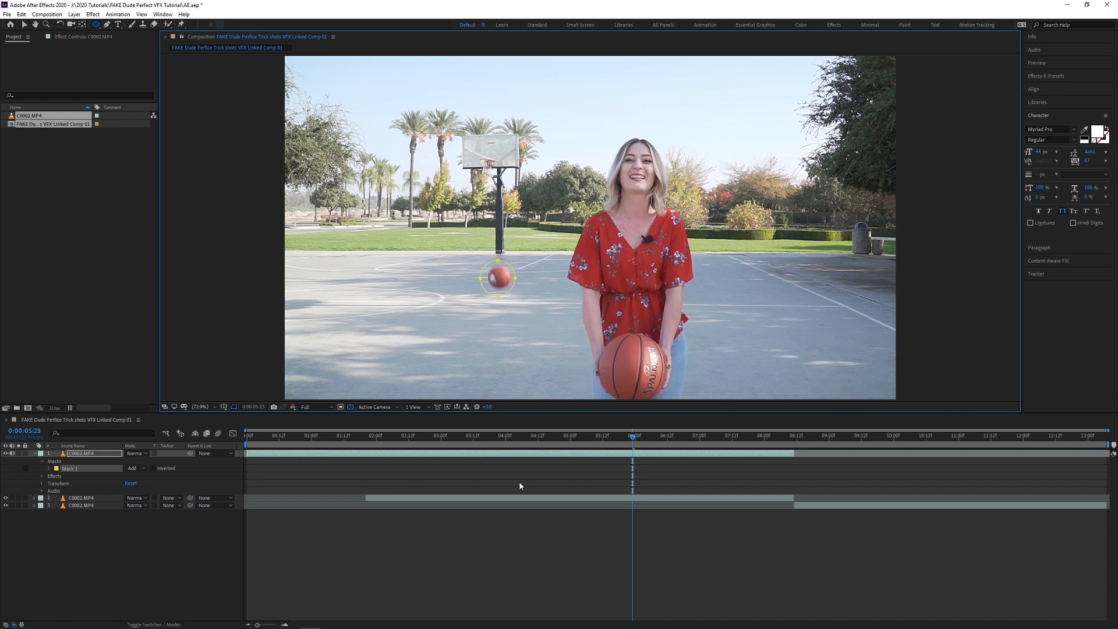
pyautogui.click(138, 469)
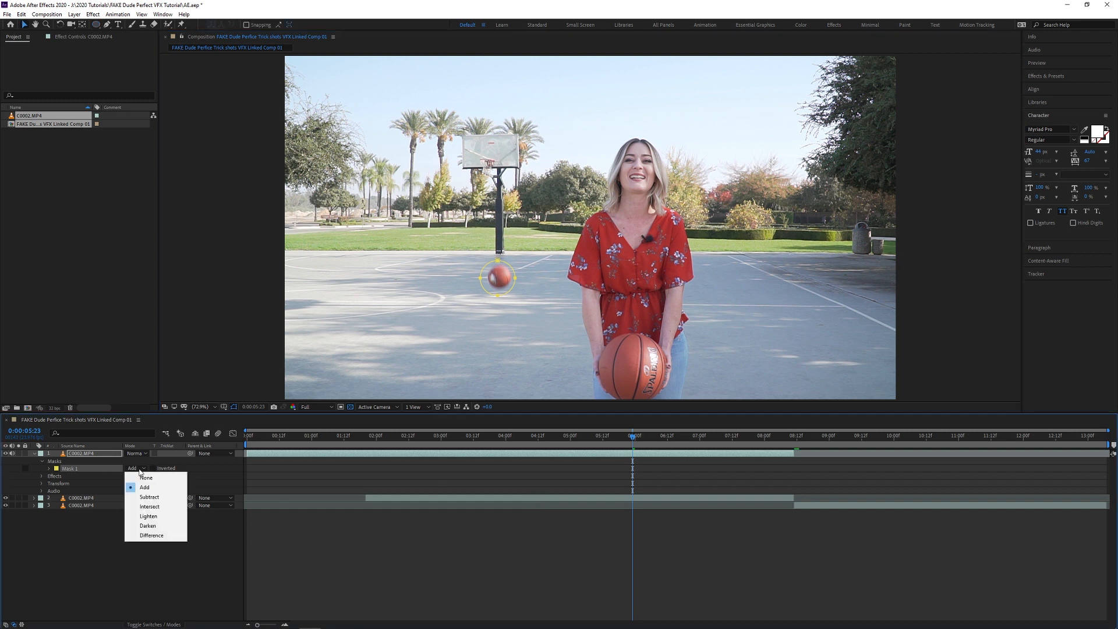
pyautogui.click(147, 497)
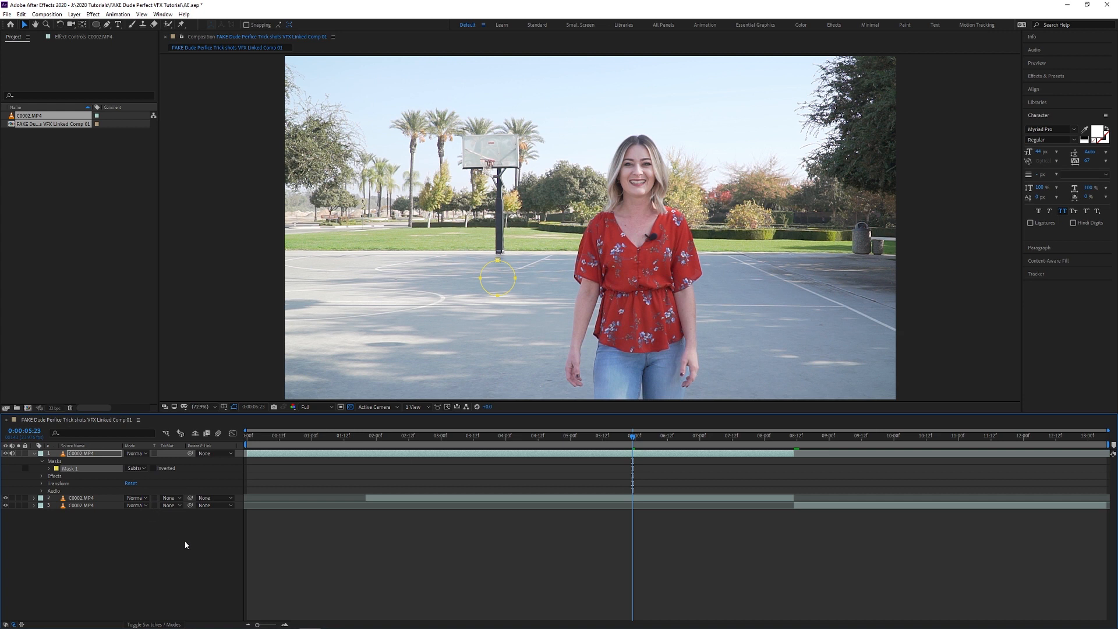
pyautogui.click(186, 565)
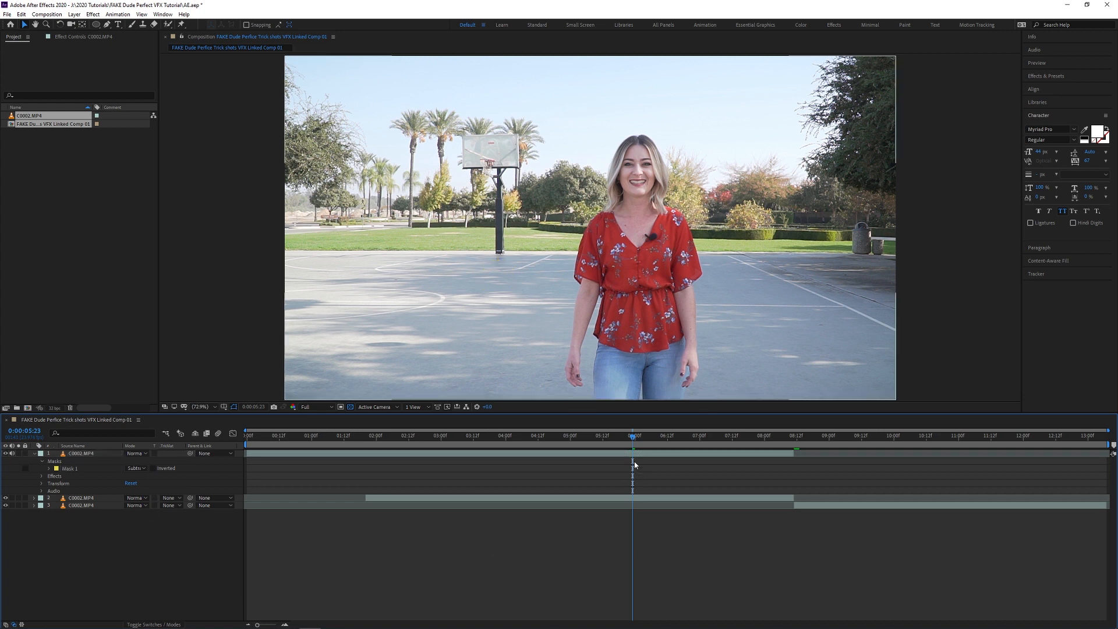
# - Enable Mask Path keyframing for Mask 1 on the top layer at 0:00:05:23
pyautogui.moveTo(625, 441)
pyautogui.mouseDown()
pyautogui.moveTo(591, 444)
pyautogui.moveTo(633, 453)
pyautogui.mouseUp()
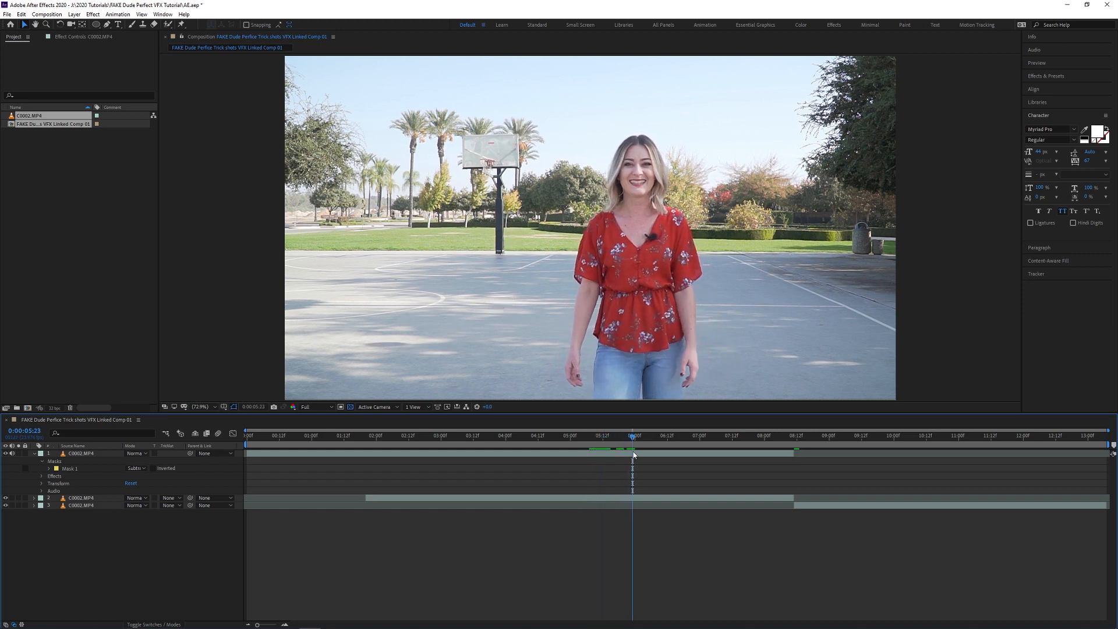
pyautogui.click(71, 469)
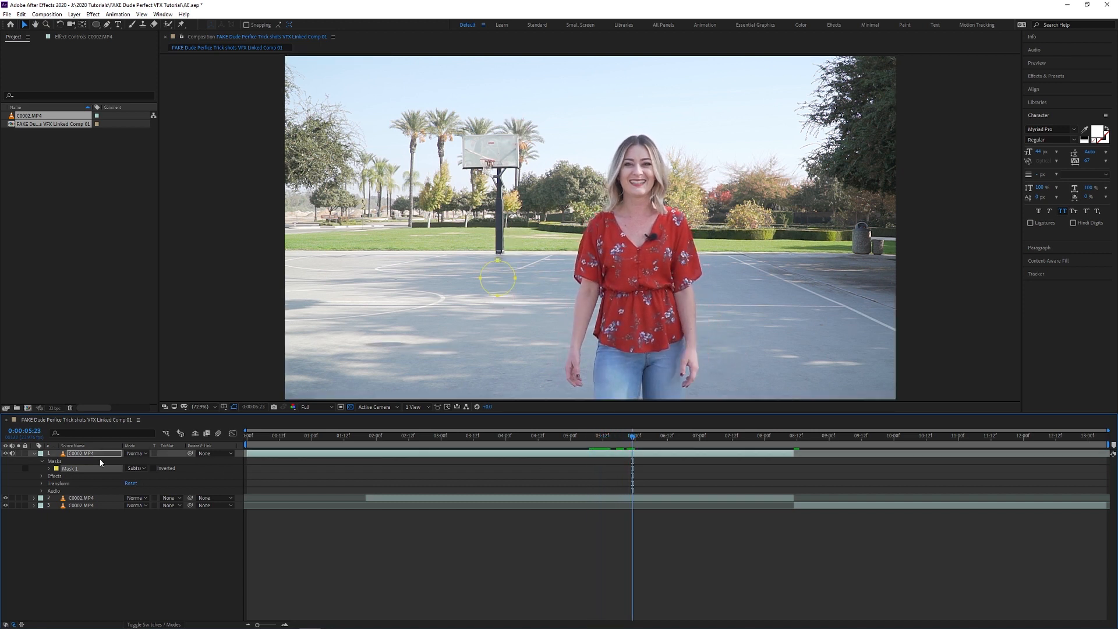
pyautogui.press('p')
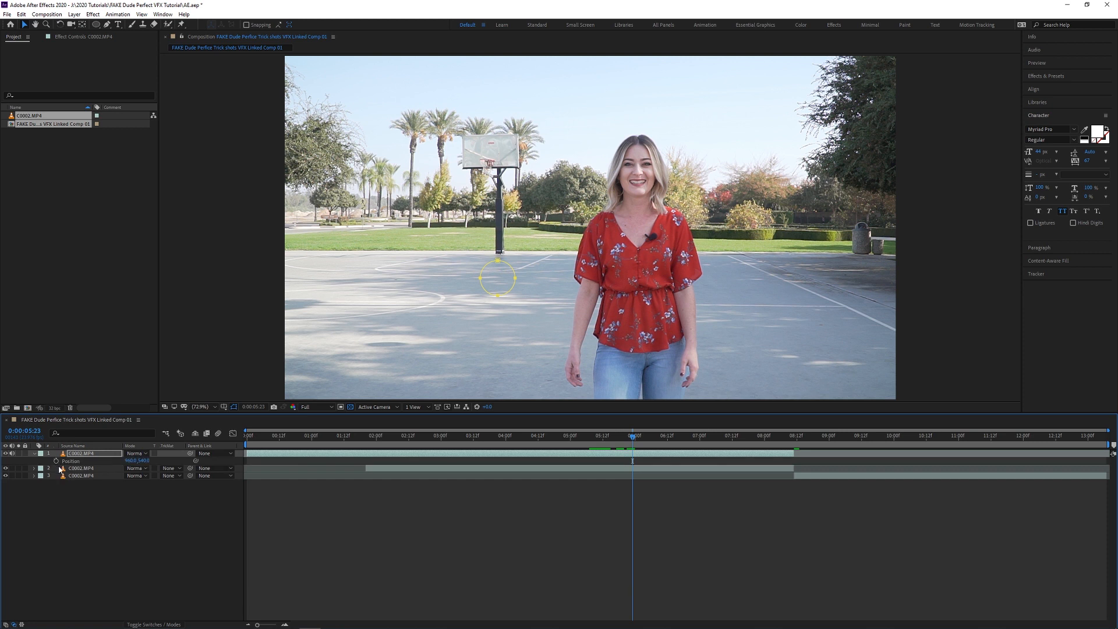
pyautogui.press('m')
pyautogui.click(63, 468)
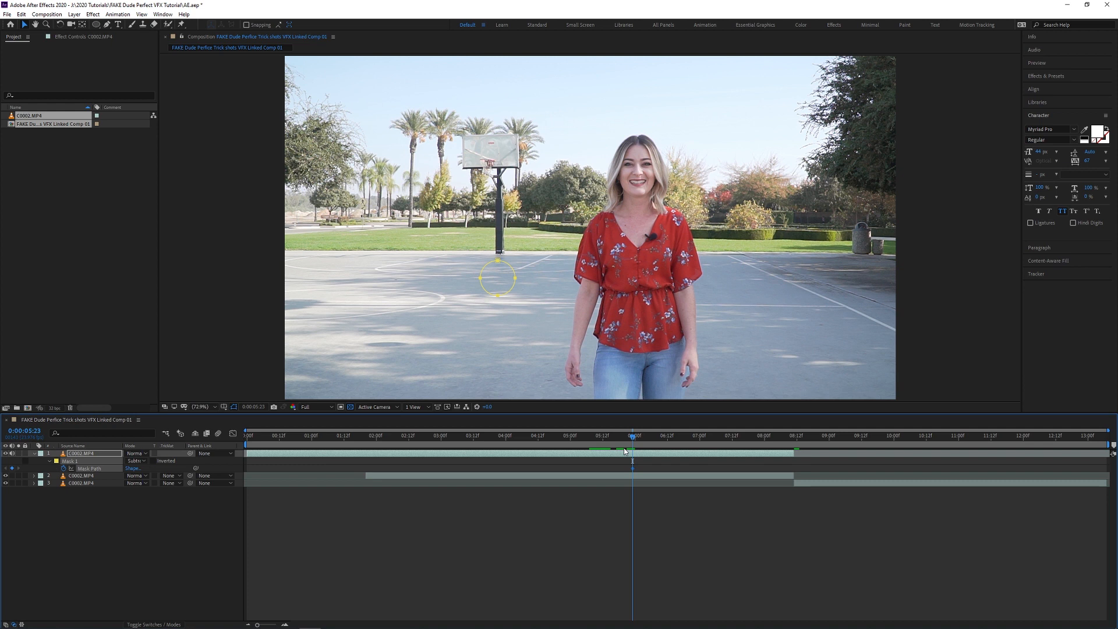
# - Keyframe Mask 1 over the ball at frames before 0:00:05:23, back to where the ball drops in from above the image
pyautogui.moveTo(633, 439); pyautogui.dragTo(625, 441)
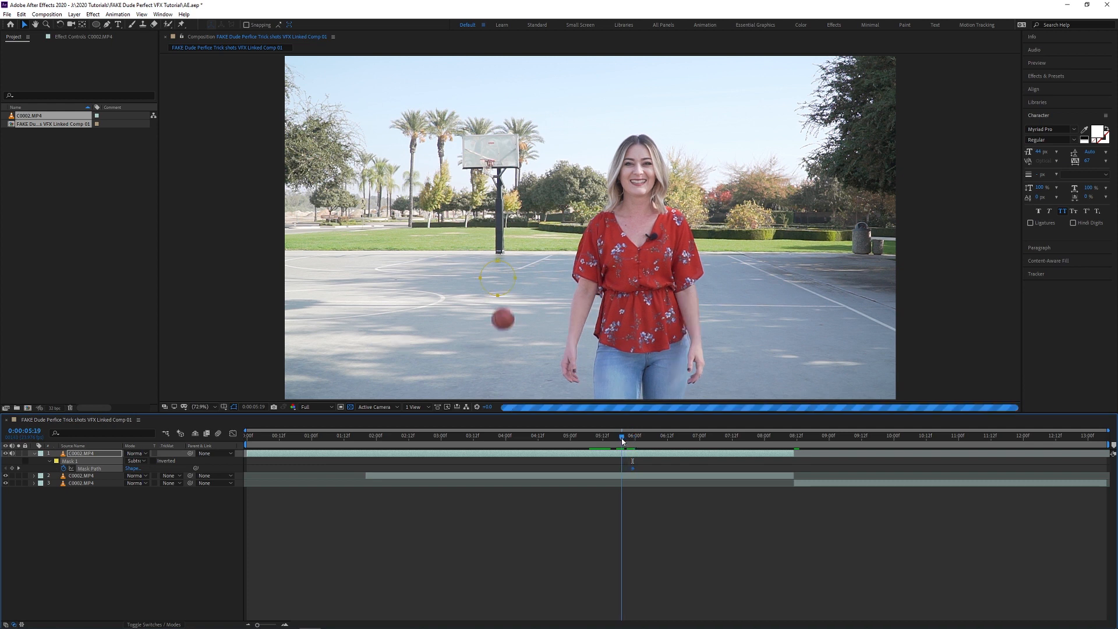
pyautogui.moveTo(515, 277); pyautogui.dragTo(522, 340)
pyautogui.click(617, 459)
pyautogui.click(70, 461)
pyautogui.moveTo(624, 439); pyautogui.dragTo(617, 439)
pyautogui.moveTo(505, 319); pyautogui.dragTo(510, 225)
pyautogui.moveTo(616, 439); pyautogui.dragTo(602, 440)
pyautogui.moveTo(510, 226); pyautogui.dragTo(519, 90)
pyautogui.moveTo(603, 439); pyautogui.dragTo(597, 439)
pyautogui.moveTo(518, 90); pyautogui.dragTo(520, 22)
# - Keyframe Mask 1 over the ball at frames after 0:00:05:23, following its rise and fall in the first rebound
pyautogui.moveTo(597, 441); pyautogui.dragTo(646, 441)
pyautogui.moveTo(508, 268); pyautogui.dragTo(495, 187)
pyautogui.moveTo(646, 440); pyautogui.dragTo(654, 440)
pyautogui.moveTo(495, 186); pyautogui.dragTo(485, 167)
pyautogui.moveTo(654, 440); pyautogui.dragTo(673, 440)
pyautogui.moveTo(485, 167); pyautogui.dragTo(474, 262)
pyautogui.moveTo(673, 440); pyautogui.dragTo(695, 440)
pyautogui.moveTo(474, 262); pyautogui.dragTo(466, 247)
# - Continue keyframing Mask 1 over the ball's smaller bounces toward the end of the top layer
pyautogui.moveTo(695, 441); pyautogui.dragTo(702, 440)
pyautogui.moveTo(466, 247); pyautogui.dragTo(459, 283)
pyautogui.moveTo(702, 440); pyautogui.dragTo(746, 439)
pyautogui.moveTo(450, 248); pyautogui.dragTo(448, 268)
pyautogui.moveTo(746, 439); pyautogui.dragTo(752, 440)
pyautogui.moveTo(448, 268); pyautogui.dragTo(445, 268)
pyautogui.moveTo(752, 440); pyautogui.dragTo(766, 439)
pyautogui.moveTo(445, 268); pyautogui.dragTo(442, 268)
pyautogui.press('=')
pyautogui.moveTo(767, 439); pyautogui.dragTo(800, 440)
pyautogui.moveTo(443, 251); pyautogui.dragTo(440, 251)
# - Refine Mask 1's position at in-between frames of the earlier bounces so it covers the ball
pyautogui.moveTo(801, 440); pyautogui.dragTo(514, 439)
pyautogui.moveTo(495, 221); pyautogui.dragTo(494, 211)
pyautogui.moveTo(514, 439); pyautogui.dragTo(633, 439)
pyautogui.moveTo(458, 295); pyautogui.dragTo(457, 290)
pyautogui.moveTo(633, 439); pyautogui.dragTo(594, 439)
pyautogui.moveTo(467, 209); pyautogui.dragTo(468, 206)
pyautogui.click(788, 496)
# - Correct Mask 1's path at further frames, including the ball's last small bounces
pyautogui.moveTo(594, 439); pyautogui.dragTo(551, 439)
pyautogui.click(70, 461)
pyautogui.moveTo(481, 182); pyautogui.dragTo(480, 179)
pyautogui.moveTo(551, 439); pyautogui.dragTo(745, 440)
pyautogui.moveTo(444, 281); pyautogui.dragTo(443, 285)
pyautogui.moveTo(745, 440); pyautogui.dragTo(816, 441)
pyautogui.click(732, 496)
pyautogui.click(70, 461)
pyautogui.moveTo(441, 251); pyautogui.dragTo(440, 255)
pyautogui.click(511, 509)
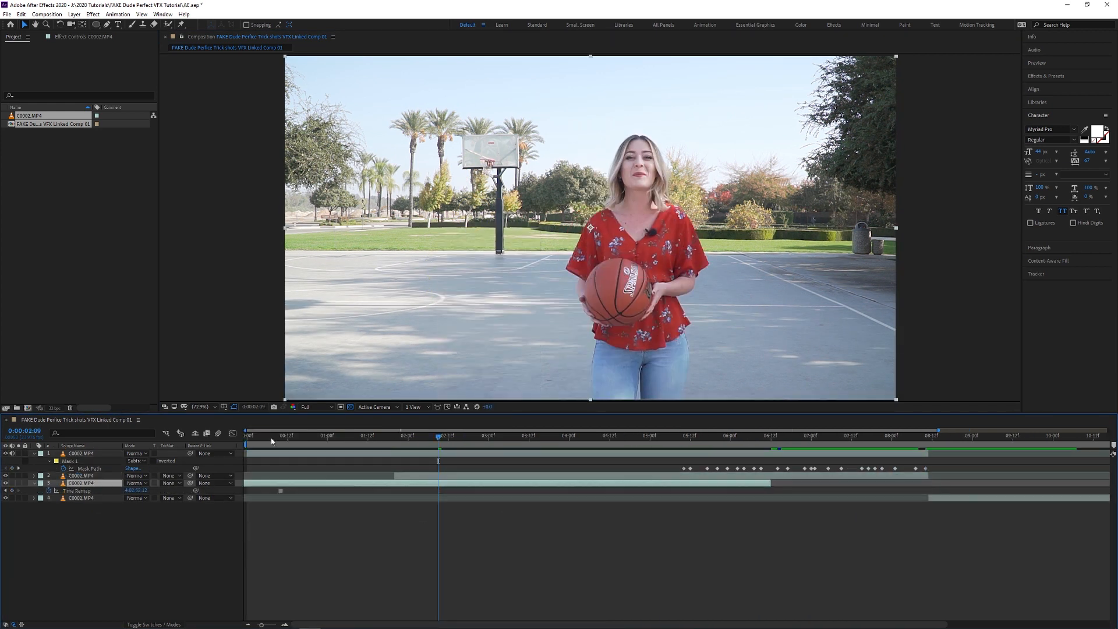
# - Draw a small circular Mask 2 in the image's lower-left corner at 0:00:05:16 on the top layer and enable its Mask Path keyframing
pyautogui.moveTo(411, 437); pyautogui.dragTo(515, 438)
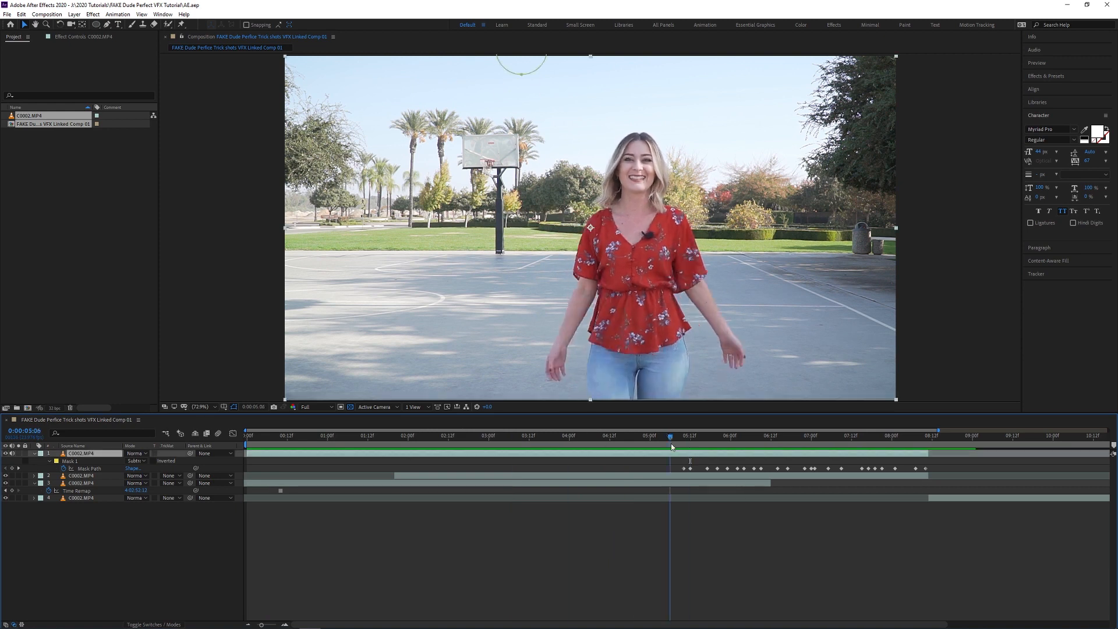
pyautogui.moveTo(672, 445); pyautogui.dragTo(704, 441)
pyautogui.moveTo(274, 357); pyautogui.dragTo(307, 391)
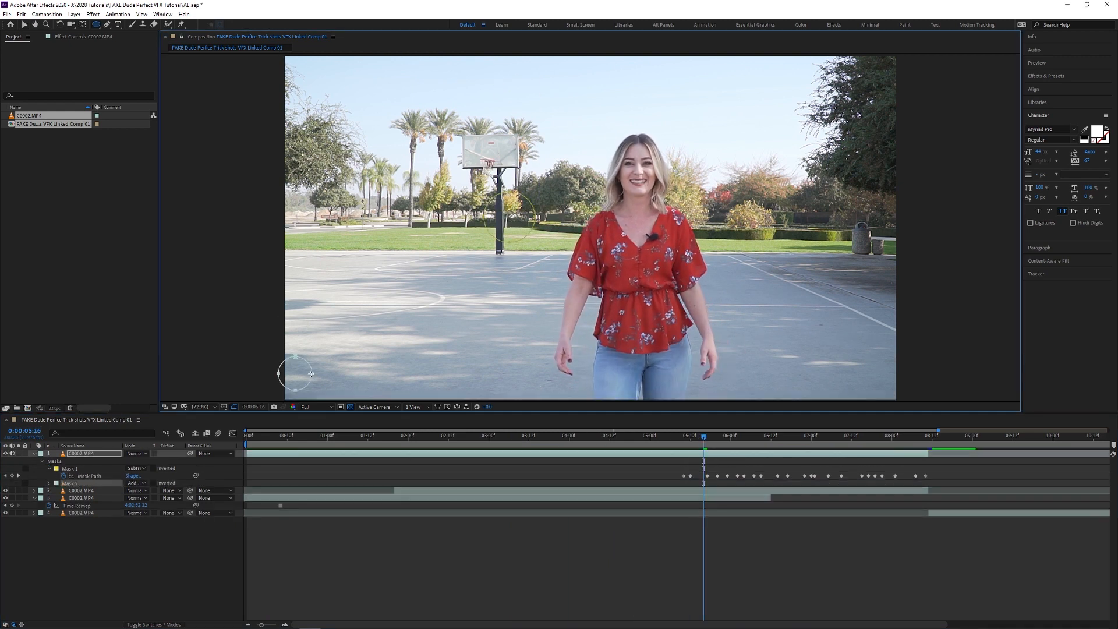
pyautogui.click(49, 483)
pyautogui.click(64, 490)
# - Reposition Mask 2 frame by frame on the court around the ball's first bounce, keyframing its path
pyautogui.moveTo(704, 442); pyautogui.dragTo(717, 441)
pyautogui.moveTo(291, 373); pyautogui.dragTo(498, 342)
pyautogui.moveTo(717, 441); pyautogui.dragTo(707, 441)
pyautogui.doubleClick(329, 346)
pyautogui.moveTo(335, 356); pyautogui.dragTo(374, 337)
pyautogui.scroll(2, 722, 446)
pyautogui.scroll(-1, 722, 445)
pyautogui.moveTo(693, 442); pyautogui.dragTo(721, 441)
pyautogui.doubleClick(466, 345)
pyautogui.moveTo(465, 346); pyautogui.dragTo(460, 333)
# - Adjust Mask 2's path at further frames across the remaining bounces up to the end of the layer
pyautogui.moveTo(719, 441); pyautogui.dragTo(766, 441)
pyautogui.moveTo(767, 441); pyautogui.dragTo(908, 441)
pyautogui.moveTo(908, 440); pyautogui.dragTo(1007, 440)
pyautogui.moveTo(1008, 441); pyautogui.dragTo(889, 466)
pyautogui.moveTo(385, 319); pyautogui.dragTo(391, 318)
pyautogui.moveTo(894, 440); pyautogui.dragTo(928, 440)
pyautogui.moveTo(372, 323); pyautogui.dragTo(367, 320)
pyautogui.moveTo(928, 441); pyautogui.dragTo(1007, 441)
pyautogui.moveTo(784, 430); pyautogui.dragTo(911, 440)
pyautogui.moveTo(911, 438)
pyautogui.mouseDown()
pyautogui.moveTo(896, 435)
pyautogui.moveTo(978, 441)
pyautogui.moveTo(928, 440)
pyautogui.mouseUp()
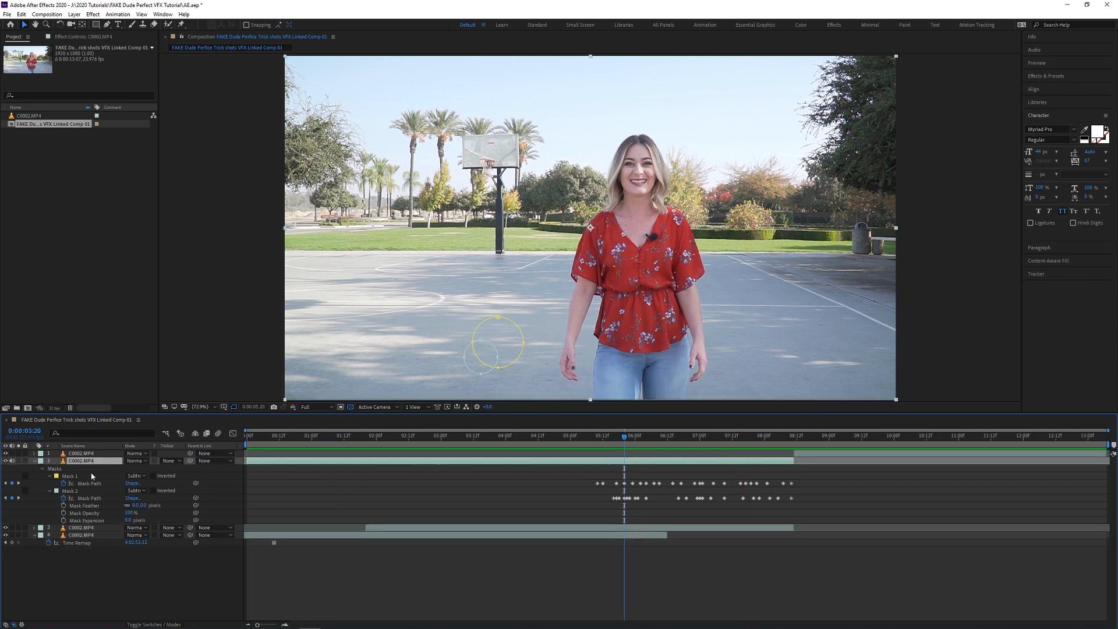
# - Duplicate the masked C0002.MP4 layer
pyautogui.click(91, 461)
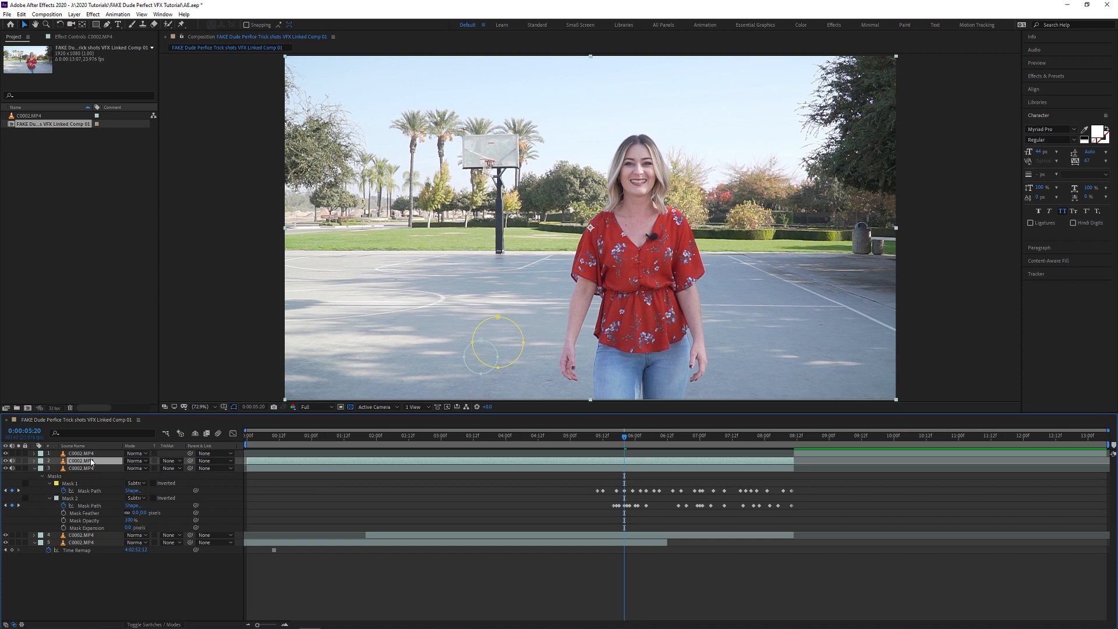
# - Delete both masks from the duplicated C0002.MP4 layer
pyautogui.hotkey('ctrl', 'v')
pyautogui.press('Delete')
pyautogui.click(74, 470)
pyautogui.press('Delete')
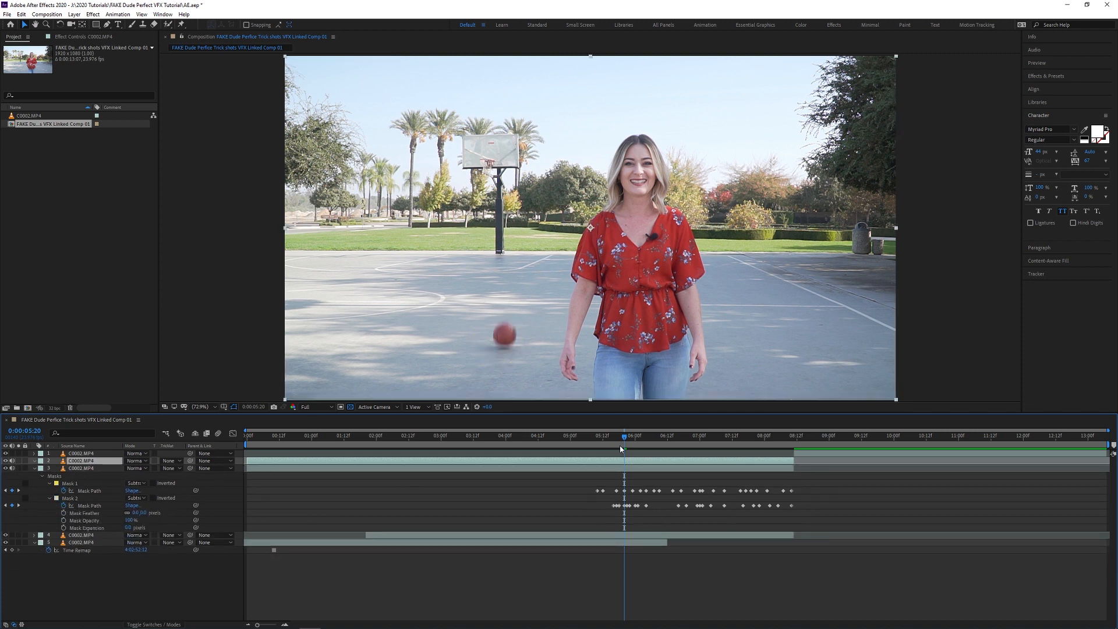
# - Apply Freeze Frame to the duplicated layer at 0:00:03:16, where the ball is held in front of the body
pyautogui.moveTo(624, 438); pyautogui.dragTo(484, 436)
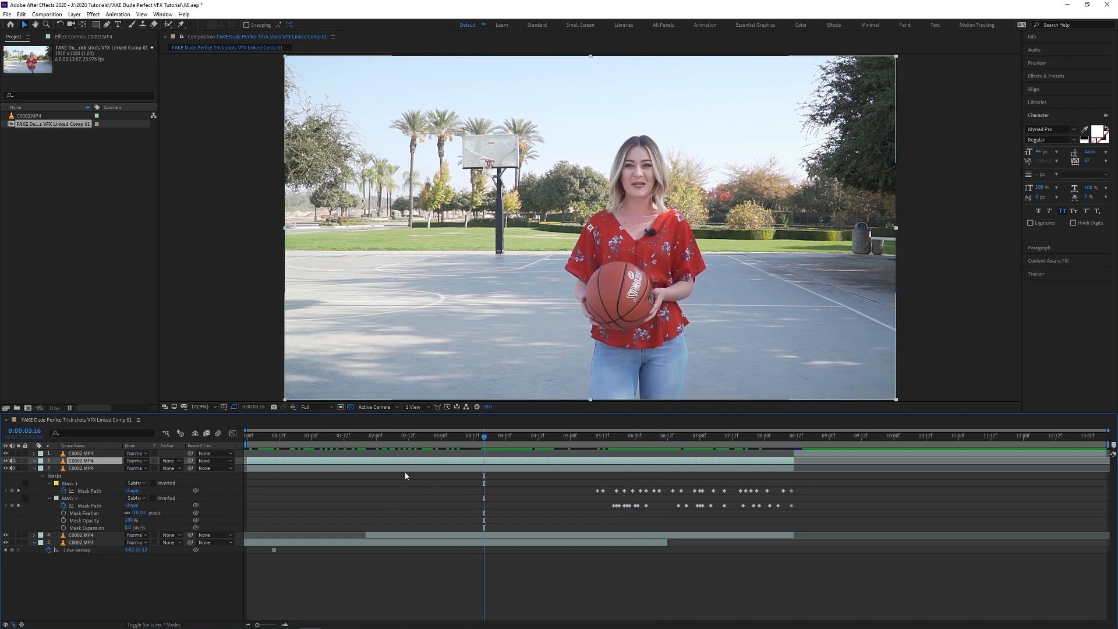
pyautogui.rightClick(509, 464)
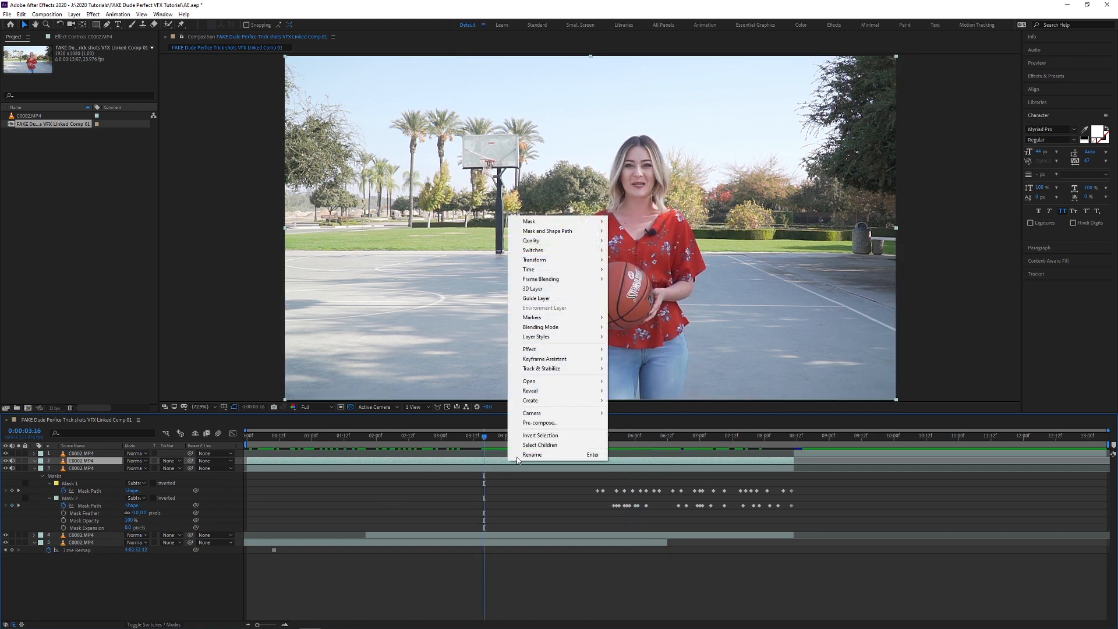
pyautogui.moveTo(574, 272)
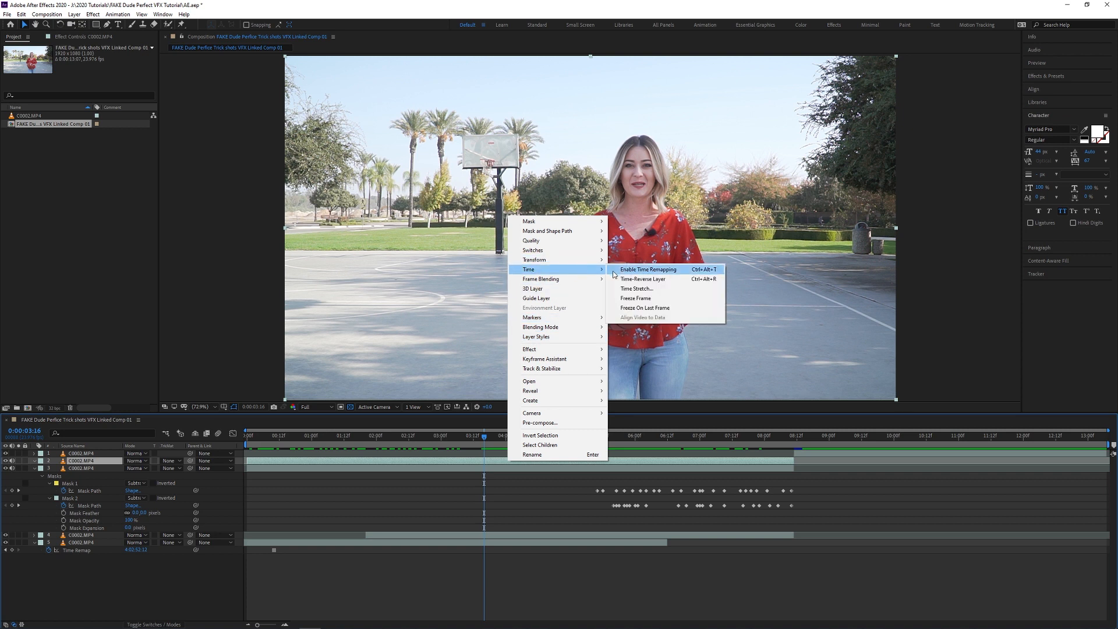
pyautogui.click(635, 298)
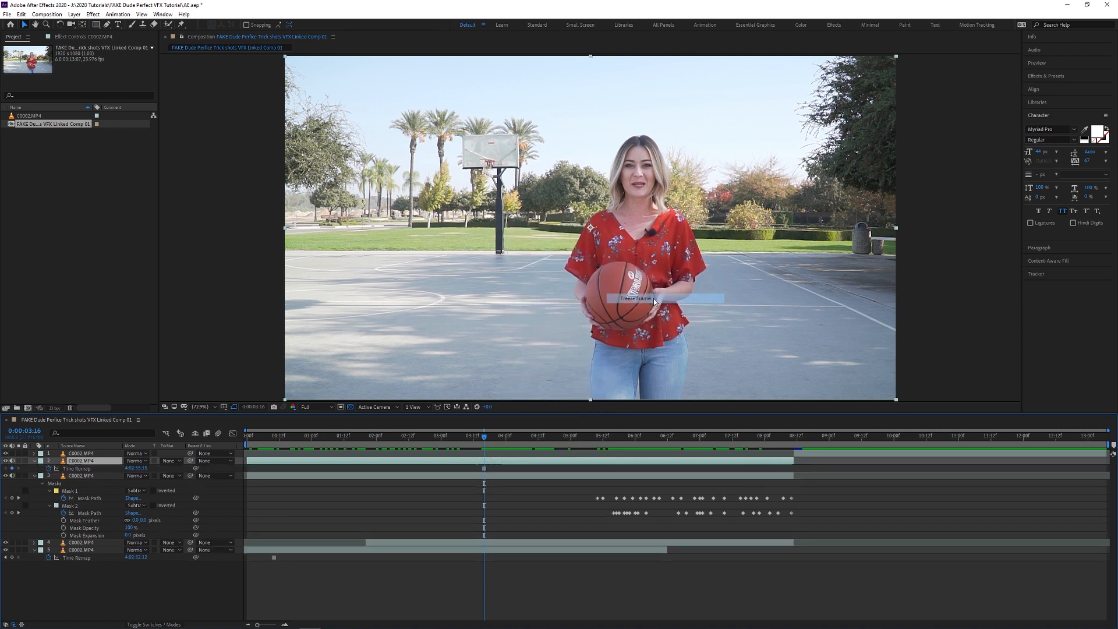
# - Draw a closed Pen tool mask around the basketball on the frozen layer
pyautogui.moveTo(487, 445); pyautogui.dragTo(505, 461)
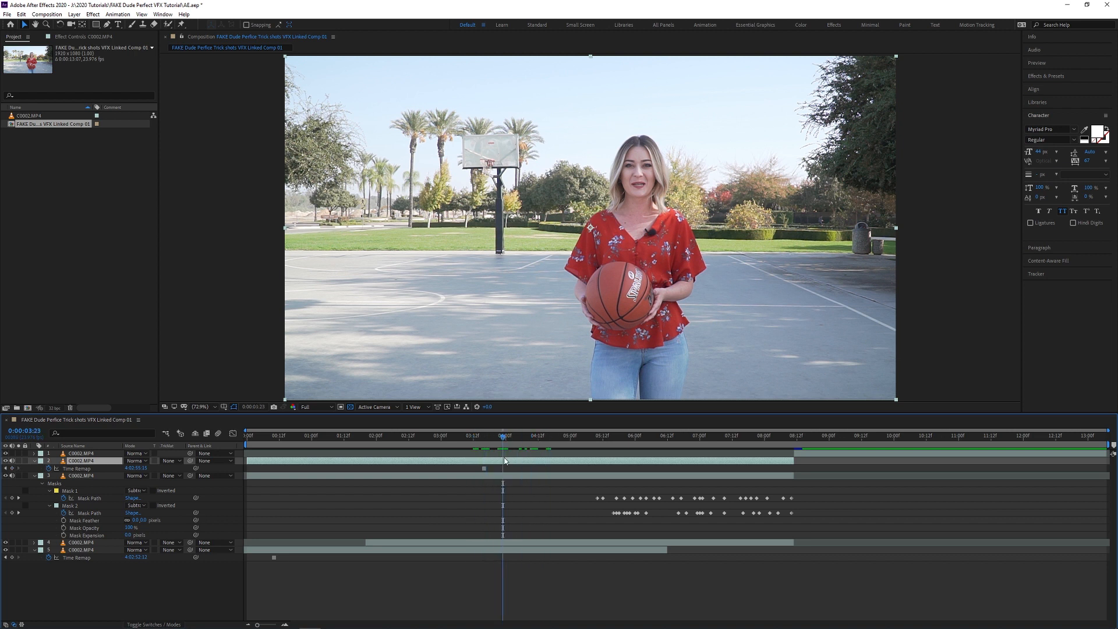
pyautogui.scroll(2, 657, 323)
pyautogui.press('g')
pyautogui.click(702, 233)
pyautogui.moveTo(625, 157); pyautogui.dragTo(557, 146)
pyautogui.moveTo(514, 249); pyautogui.dragTo(512, 294)
pyautogui.moveTo(581, 340); pyautogui.dragTo(610, 348)
pyautogui.moveTo(703, 272); pyautogui.dragTo(705, 249)
pyautogui.click(702, 233)
# - Refine the ball mask's points and curve handles to follow the basketball's outline closely
pyautogui.moveTo(697, 197); pyautogui.dragTo(699, 222)
pyautogui.moveTo(694, 166); pyautogui.dragTo(687, 167)
pyautogui.click(706, 250)
pyautogui.moveTo(706, 251); pyautogui.dragTo(705, 244)
pyautogui.press('v')
pyautogui.click(515, 250)
pyautogui.moveTo(514, 205); pyautogui.dragTo(516, 200)
pyautogui.moveTo(625, 156); pyautogui.dragTo(627, 158)
pyautogui.click(515, 250)
pyautogui.moveTo(514, 295); pyautogui.dragTo(512, 302)
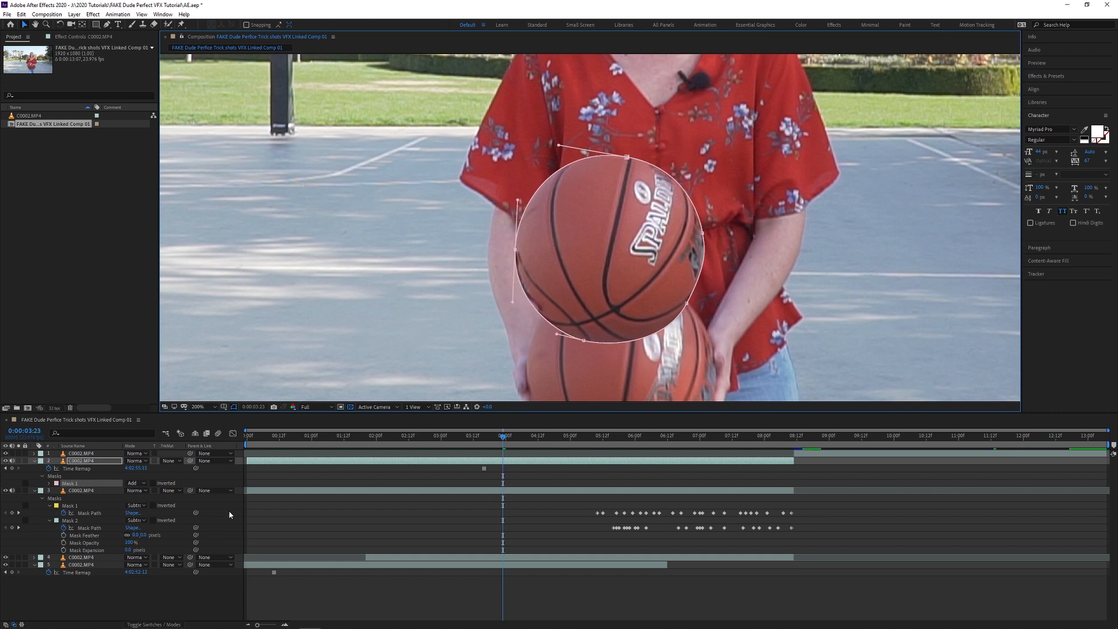
# - Set the ball mask's Mask Feather to 3 pixels
pyautogui.press('f')
pyautogui.click(135, 476)
pyautogui.write('3')
pyautogui.press('Return')
pyautogui.click(171, 543)
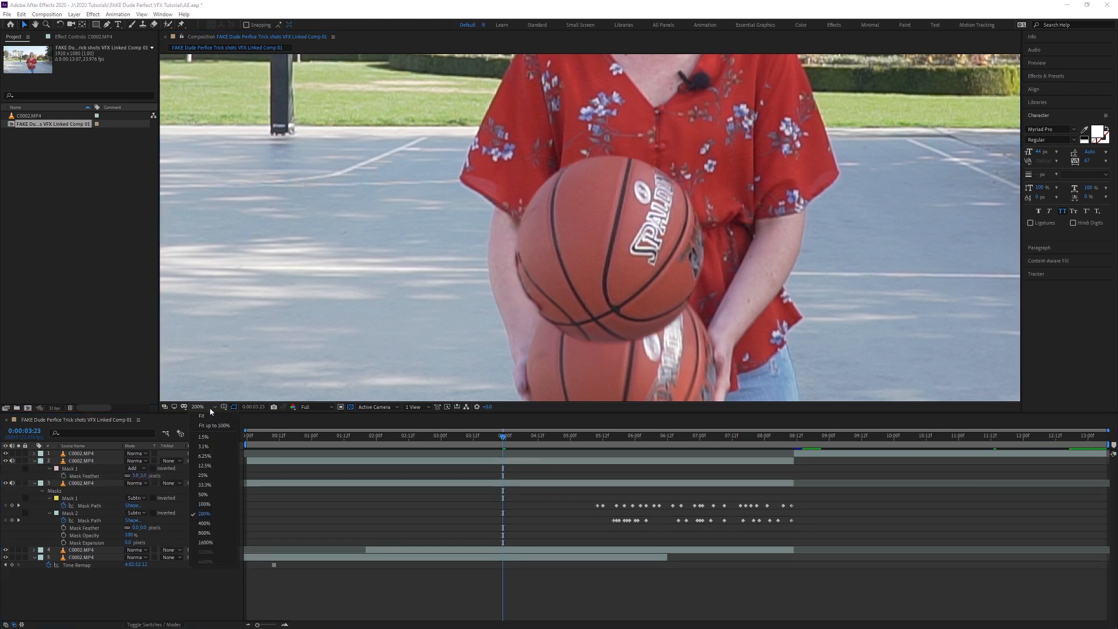
# - Center the frozen layer's anchor point on the cut-out ball, then scale and place it over the thrown ball at 0:00:05:12
pyautogui.hotkey('shift', '/')
pyautogui.click(395, 463)
pyautogui.click(84, 26)
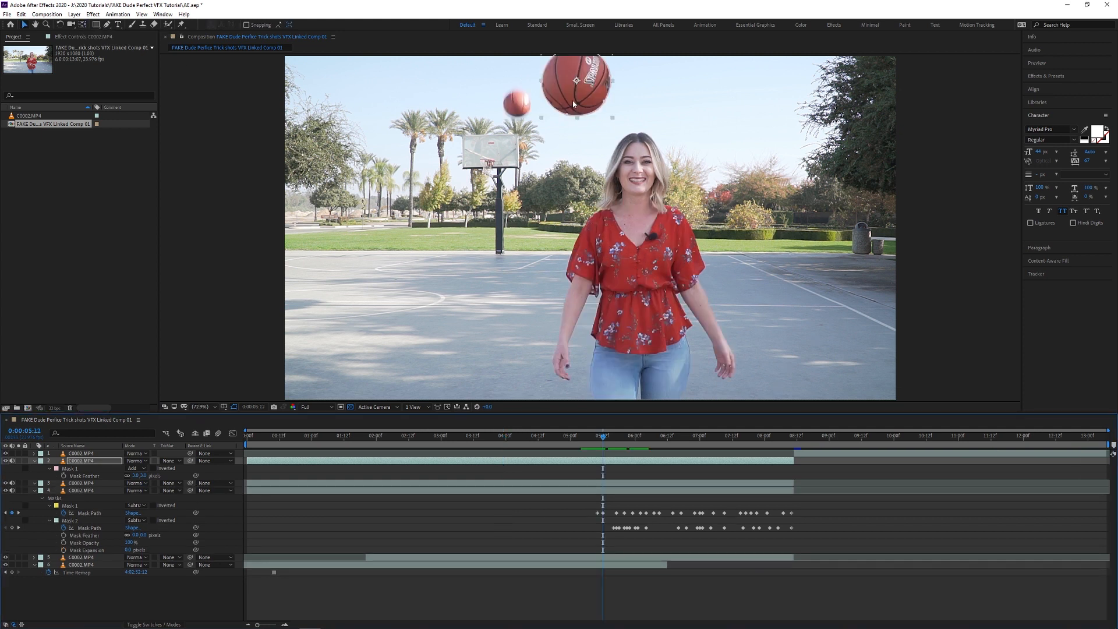
pyautogui.moveTo(572, 101); pyautogui.dragTo(625, 382)
pyautogui.scroll(2, 506, 124)
pyautogui.moveTo(535, 173); pyautogui.dragTo(514, 198)
pyautogui.hotkey('ctrl', 'z')
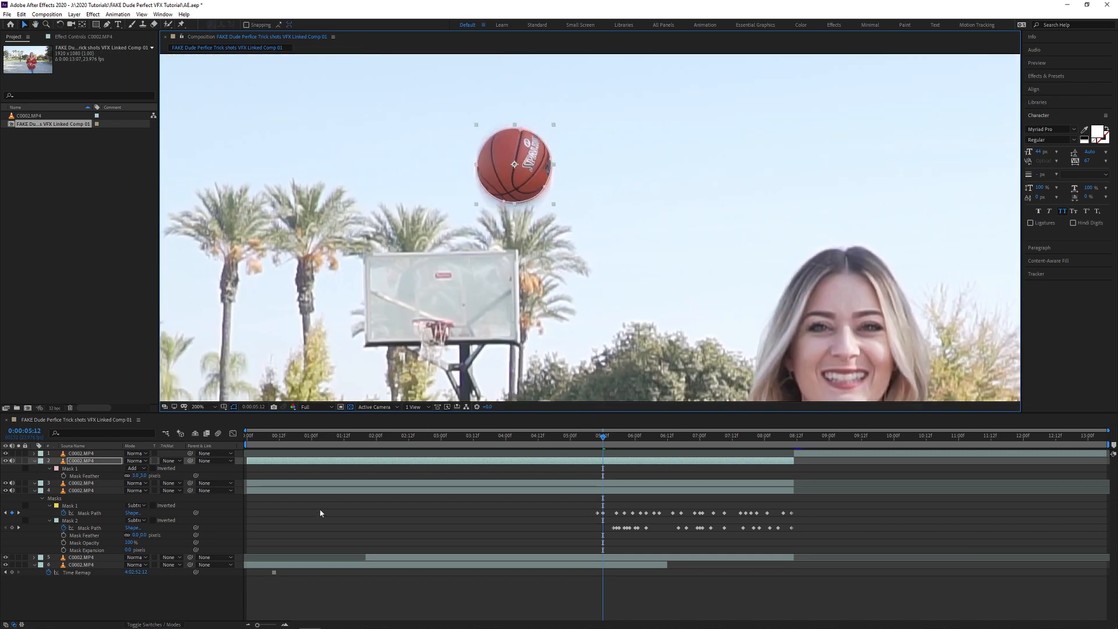
# - Delete the extra C0002.MP4 layer beneath the ball layer and enable the ball's Position and Scale keyframing at 0:00:05:12
pyautogui.click(90, 483)
pyautogui.press('Delete')
pyautogui.click(607, 462)
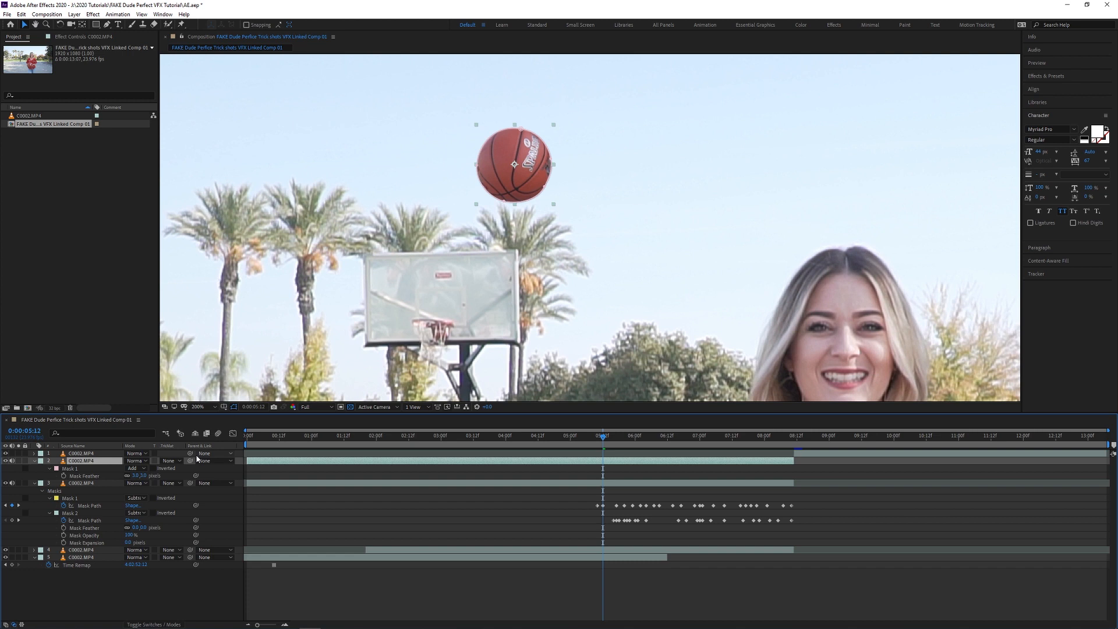
pyautogui.press('p')
pyautogui.hotkey('shift', 's')
pyautogui.click(56, 475)
pyautogui.click(56, 468)
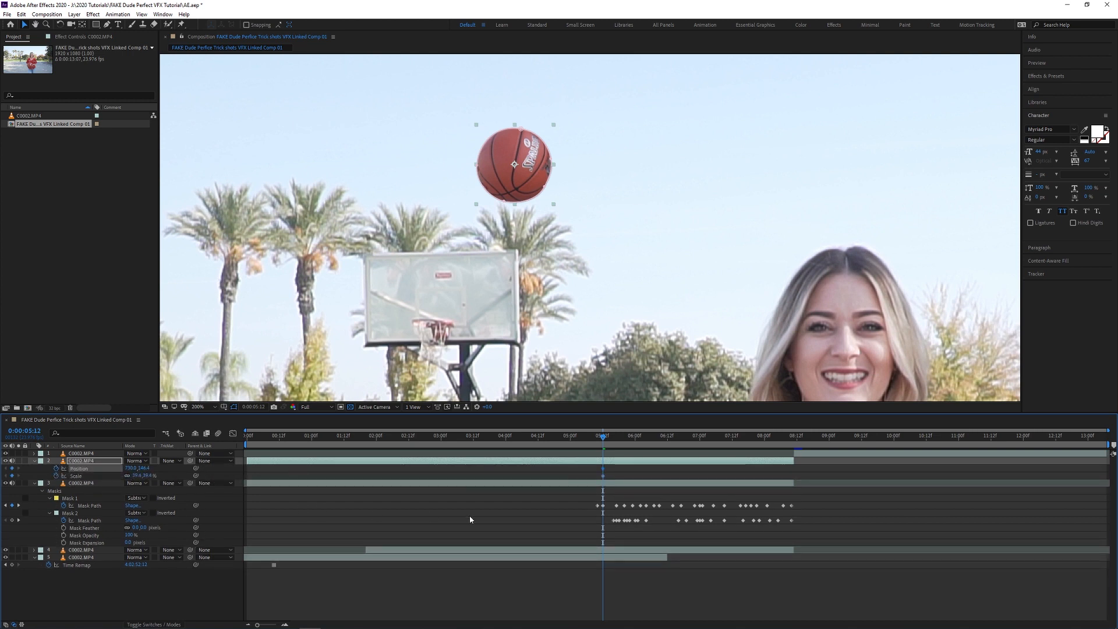
# - Shift the ball's first keyframes slightly earlier and move the ball up above the frame
pyautogui.scroll(-2, 586, 316)
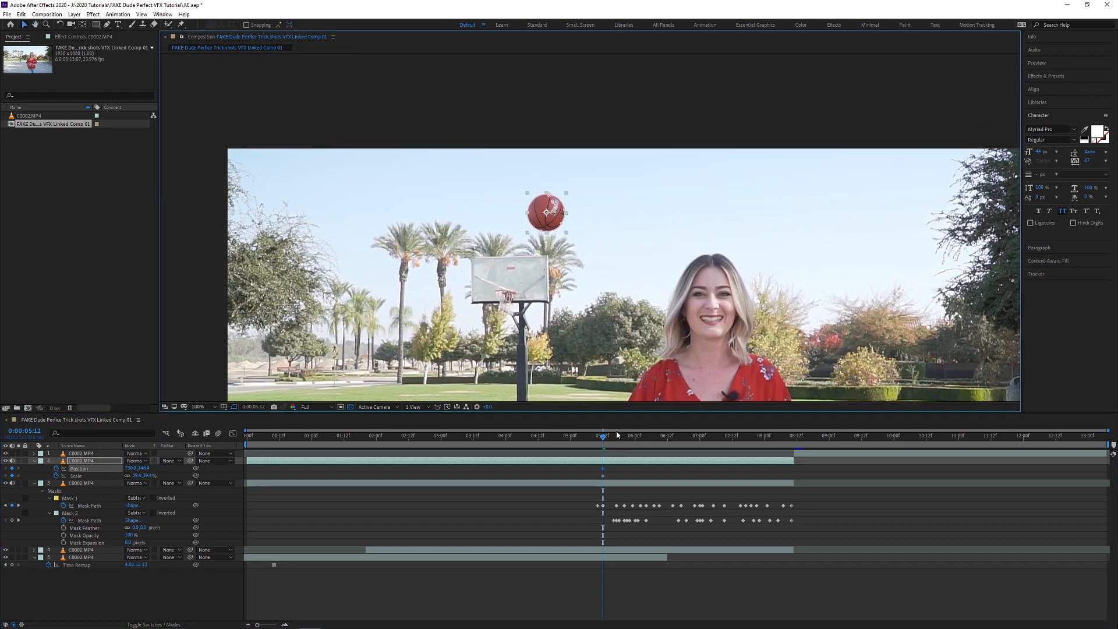
pyautogui.moveTo(601, 437); pyautogui.dragTo(598, 475)
pyautogui.moveTo(556, 208); pyautogui.dragTo(601, 126)
# - At 0:00:06:16, shrink the ball to hoop scale and position it just above the rim, keyframing both properties
pyautogui.moveTo(597, 435); pyautogui.dragTo(678, 435)
pyautogui.moveTo(603, 138); pyautogui.dragTo(759, 76)
pyautogui.scroll(2, 510, 286)
pyautogui.moveTo(522, 218); pyautogui.dragTo(515, 248)
pyautogui.moveTo(799, 440); pyautogui.dragTo(679, 442)
pyautogui.moveTo(543, 281); pyautogui.dragTo(515, 270)
pyautogui.click(796, 442)
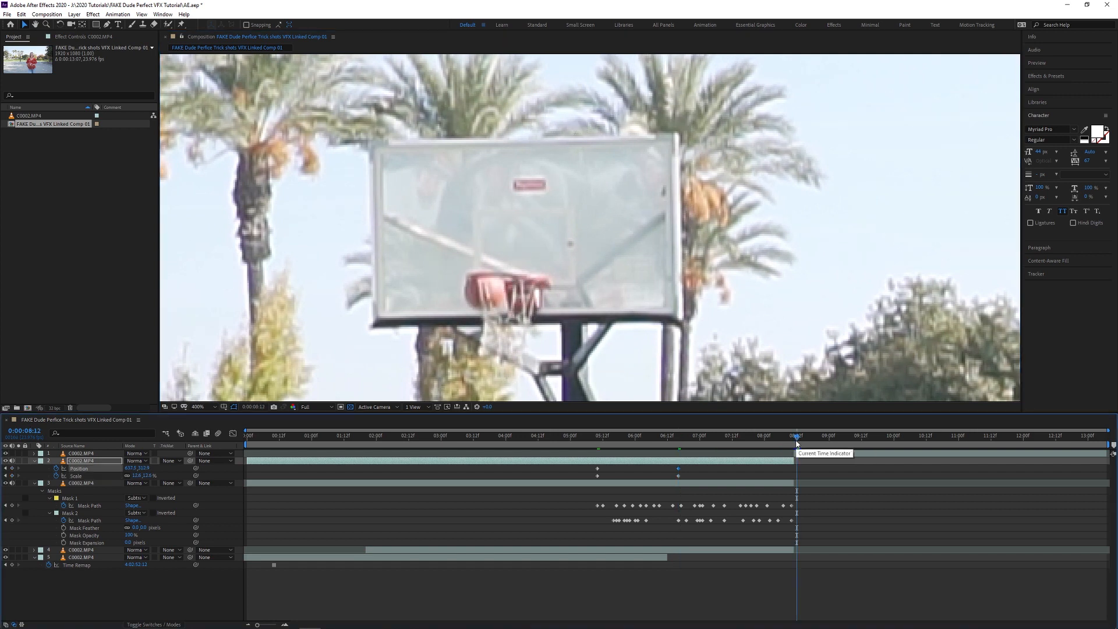
pyautogui.moveTo(691, 440); pyautogui.dragTo(682, 460)
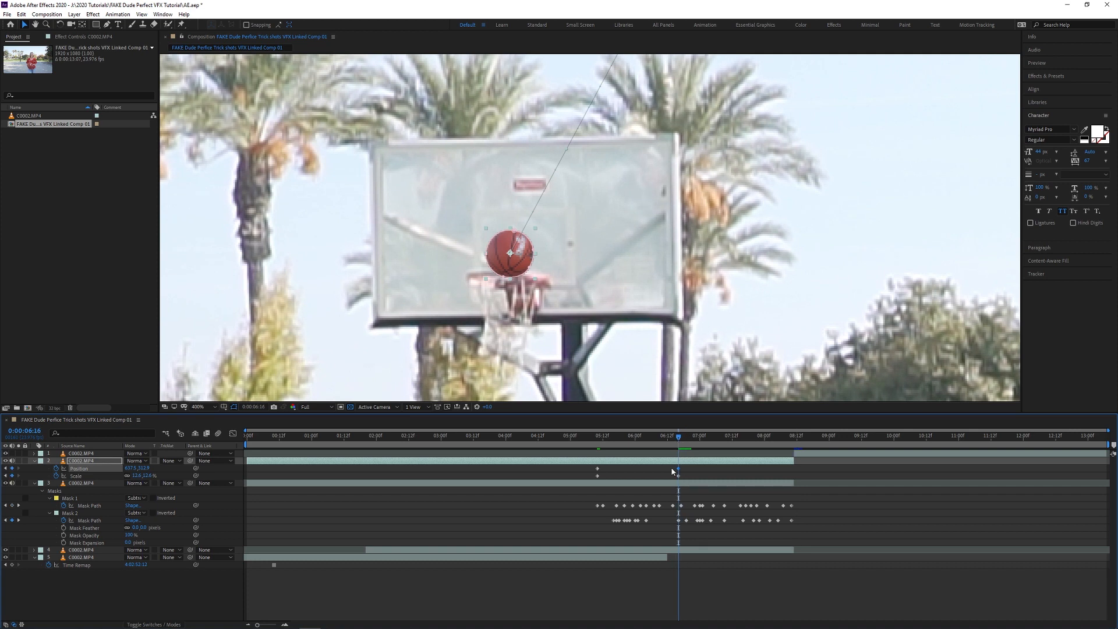
# - Bend the ball's motion path into an arc and move its starting point farther out above the frame
pyautogui.hotkey('shift', '/')
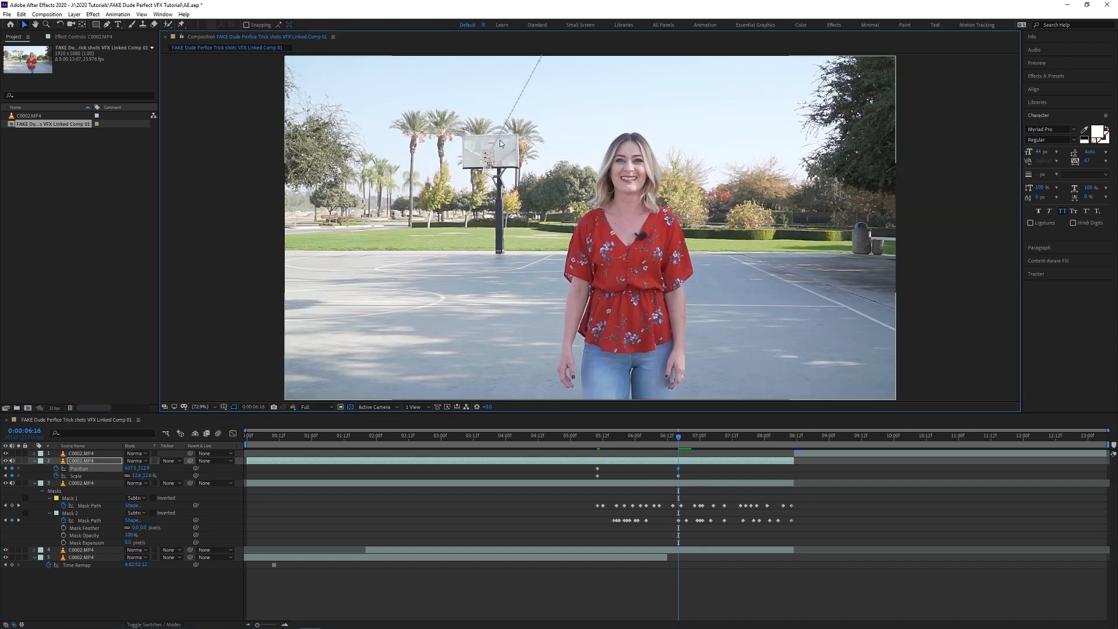
pyautogui.moveTo(499, 137); pyautogui.dragTo(513, 55)
pyautogui.moveTo(555, 94); pyautogui.dragTo(565, 169)
pyautogui.moveTo(524, 133); pyautogui.dragTo(508, 188)
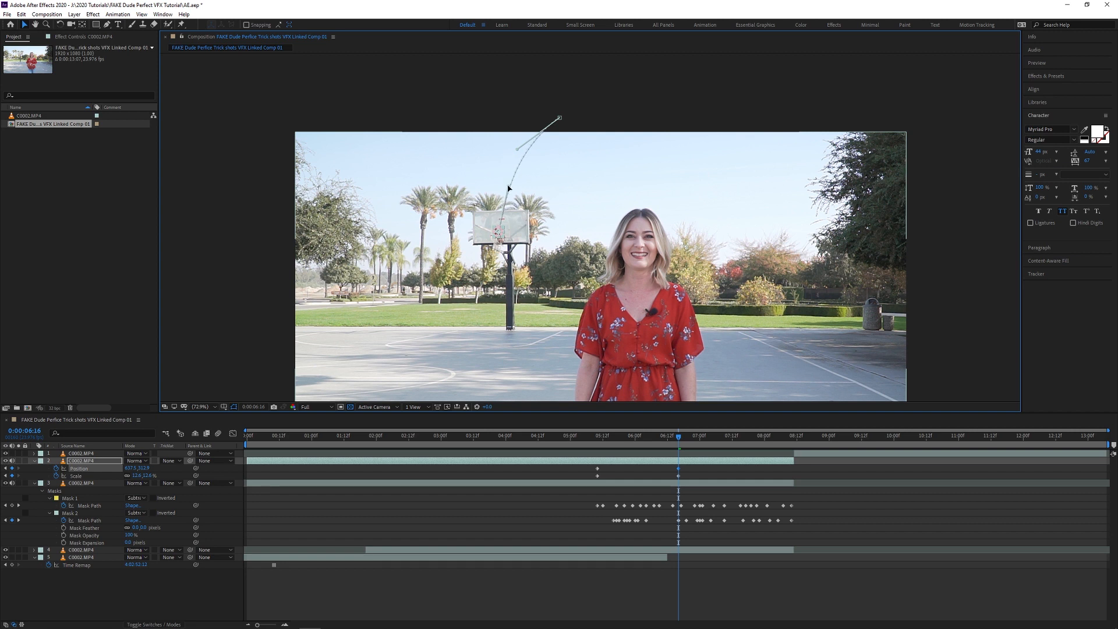
pyautogui.moveTo(560, 119); pyautogui.dragTo(583, 114)
pyautogui.moveTo(542, 145); pyautogui.dragTo(514, 144)
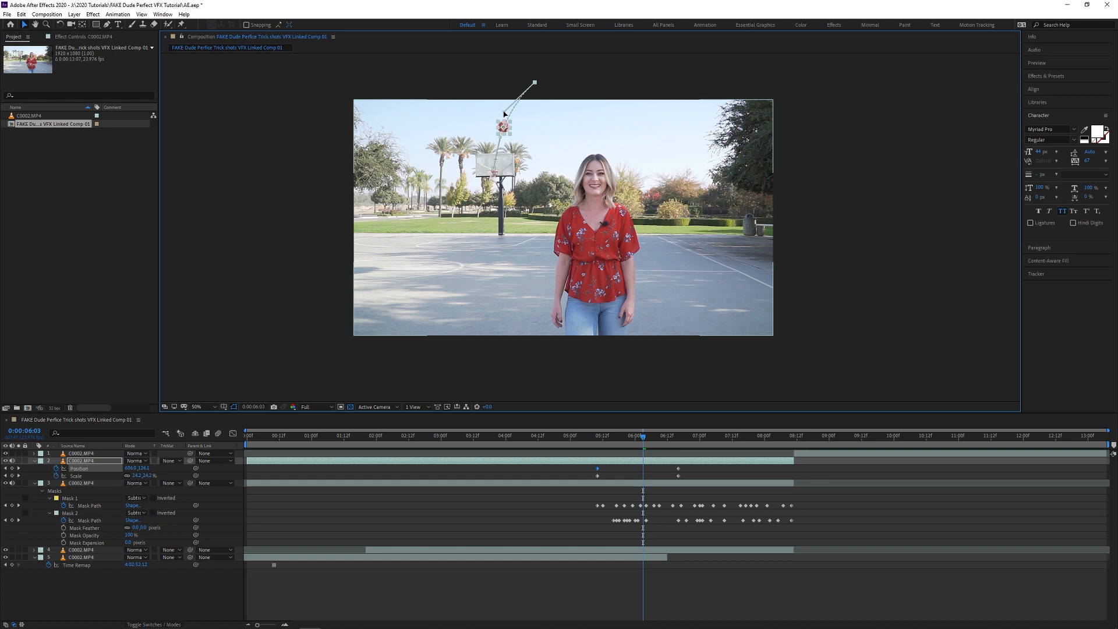
# - Retime the ball's Position and Scale keyframes to finish at 0:00:05:12 and shift its starting point to the left
pyautogui.click(573, 372)
pyautogui.moveTo(577, 437); pyautogui.dragTo(454, 438)
pyautogui.press('space')
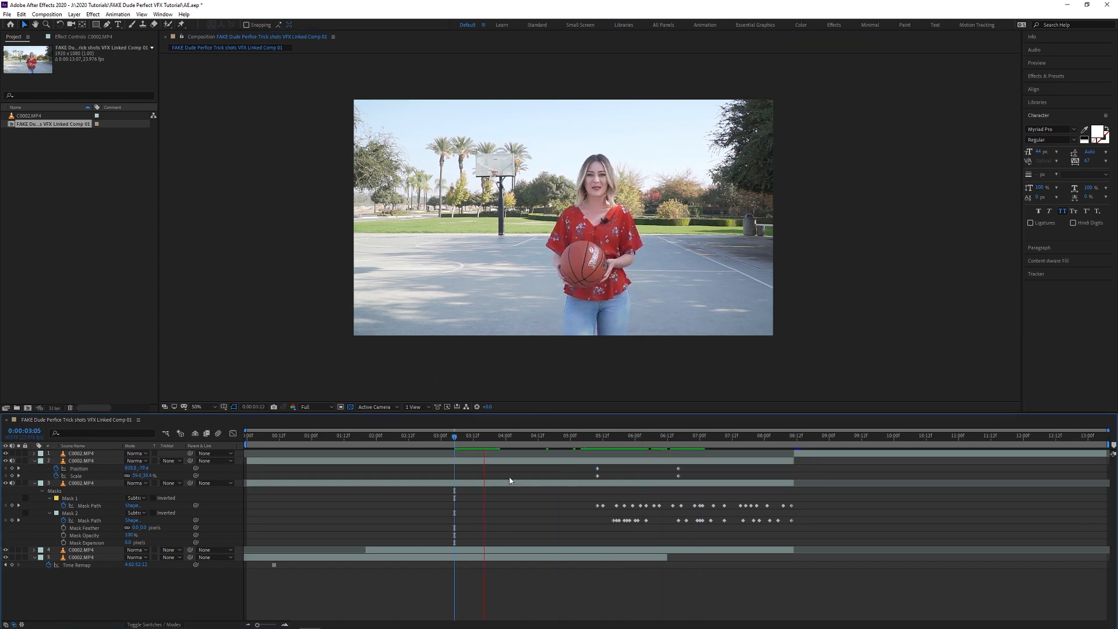
pyautogui.press('space')
pyautogui.moveTo(582, 480); pyautogui.dragTo(688, 466)
pyautogui.moveTo(678, 468); pyautogui.dragTo(627, 469)
pyautogui.moveTo(661, 437); pyautogui.dragTo(605, 437)
pyautogui.moveTo(627, 476); pyautogui.dragTo(603, 476)
pyautogui.moveTo(605, 437); pyautogui.dragTo(535, 439)
pyautogui.press('space')
pyautogui.press('space')
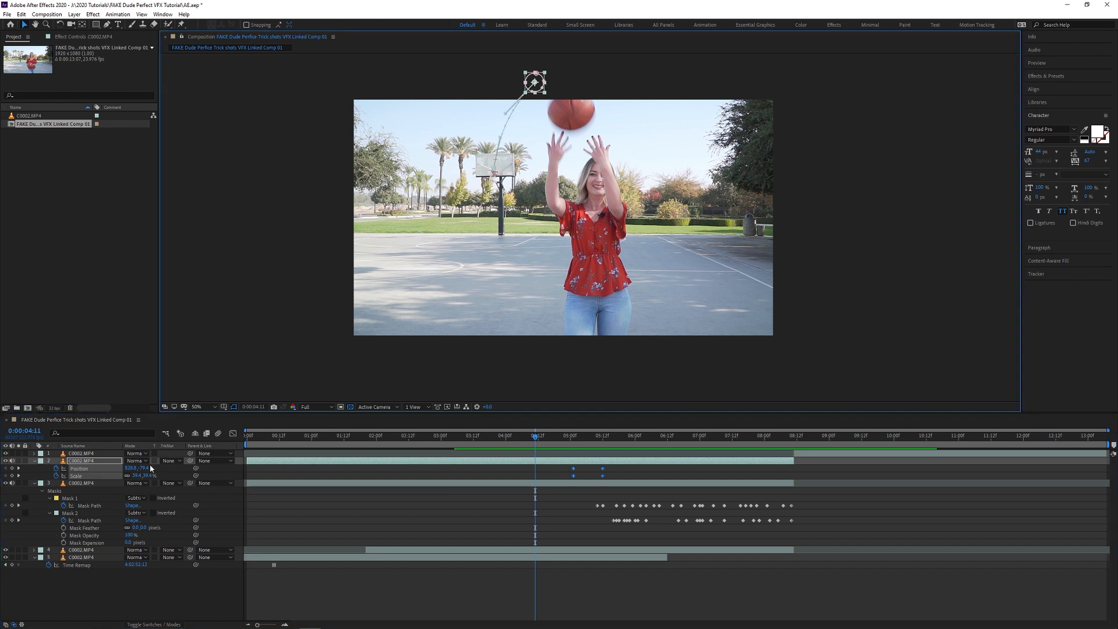
pyautogui.moveTo(535, 82); pyautogui.dragTo(512, 81)
# - Trim the ball layer's end to 0:00:05:12 and slide the top C0002.MP4 clip to start there
pyautogui.moveTo(535, 437); pyautogui.dragTo(603, 438)
pyautogui.hotkey('alt', ']')
pyautogui.moveTo(799, 453); pyautogui.dragTo(616, 463)
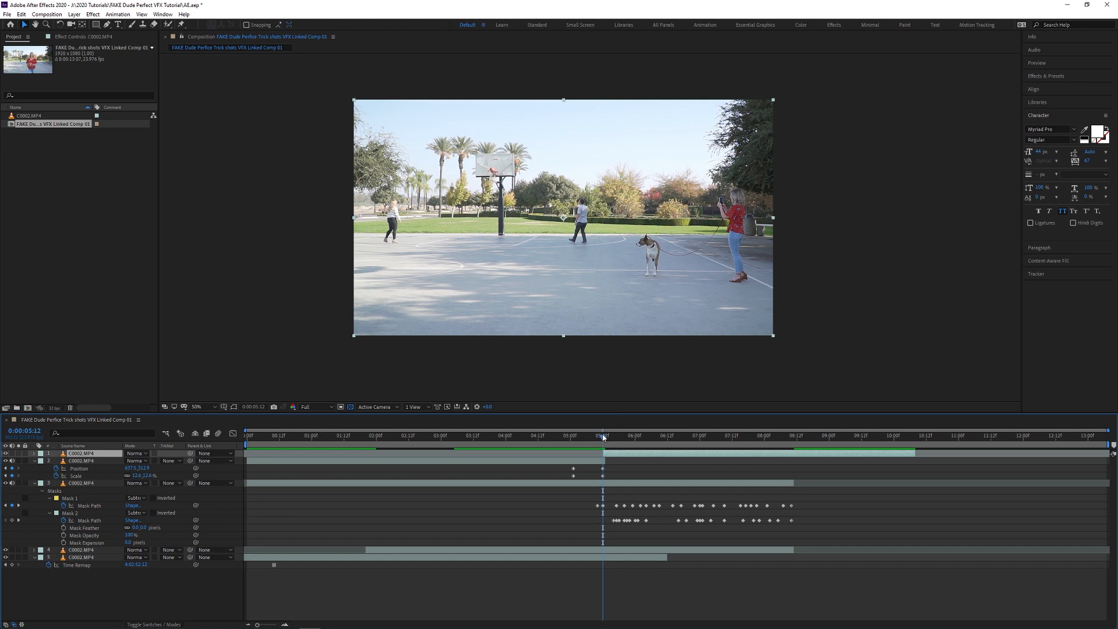
# - Draw a closed Pen tool mask around the basketball hoop and its pole on the top C0002.MP4 layer
pyautogui.press('g')
pyautogui.moveTo(476, 150); pyautogui.dragTo(479, 175)
pyautogui.moveTo(482, 234); pyautogui.dragTo(536, 243)
pyautogui.moveTo(510, 136); pyautogui.dragTo(521, 140)
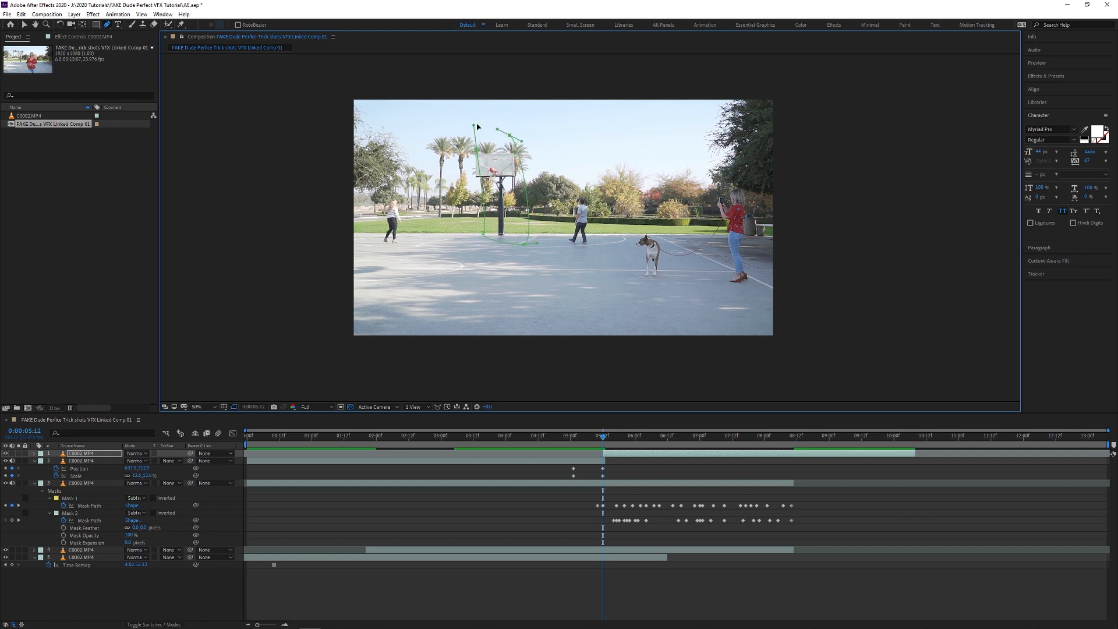
pyautogui.click(476, 150)
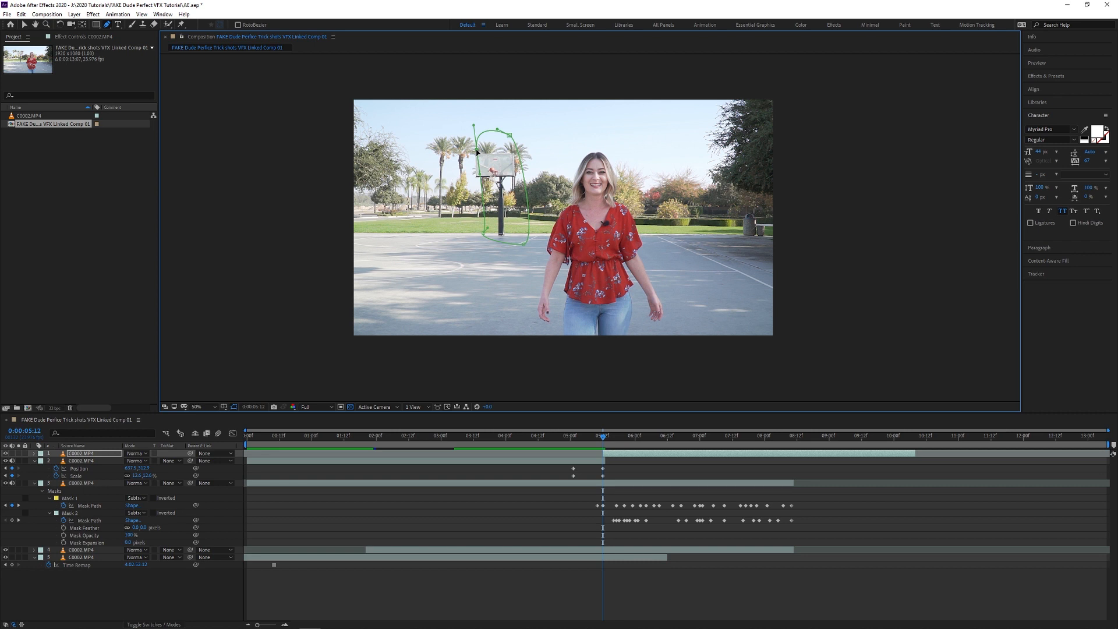
pyautogui.moveTo(482, 235); pyautogui.dragTo(461, 252)
pyautogui.press('v')
pyautogui.click(677, 534)
pyautogui.moveTo(584, 441); pyautogui.dragTo(518, 438)
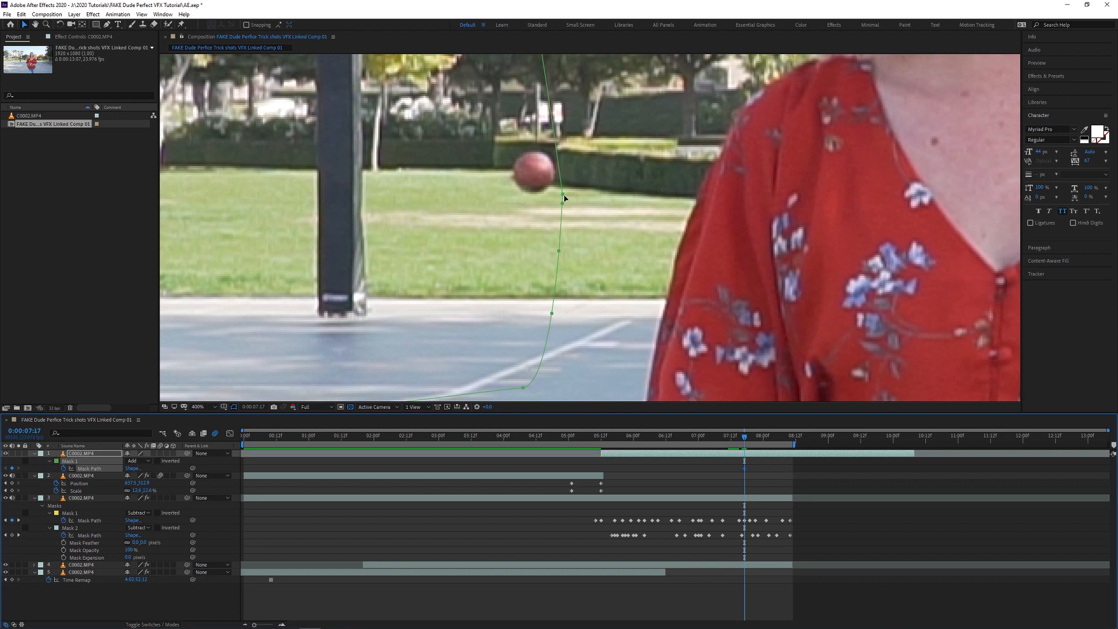
# - A few frames after 0:00:07:17, keyframe the hoop mask's right edge outward around the bouncing ball
pyautogui.moveTo(748, 440); pyautogui.dragTo(759, 446)
pyautogui.moveTo(563, 196); pyautogui.dragTo(631, 131)
pyautogui.moveTo(562, 203); pyautogui.dragTo(691, 198)
pyautogui.moveTo(558, 251); pyautogui.dragTo(649, 282)
pyautogui.moveTo(551, 314); pyautogui.dragTo(642, 356)
# - Reshape the hoop mask's right edge around the ball at a further frame shortly before 0:00:08:10
pyautogui.moveTo(757, 439); pyautogui.dragTo(783, 441)
pyautogui.moveTo(649, 281); pyautogui.dragTo(663, 300)
pyautogui.moveTo(675, 309); pyautogui.dragTo(593, 254)
pyautogui.moveTo(783, 439); pyautogui.dragTo(793, 440)
pyautogui.click(790, 437)
pyautogui.click(201, 407)
pyautogui.click(203, 416)
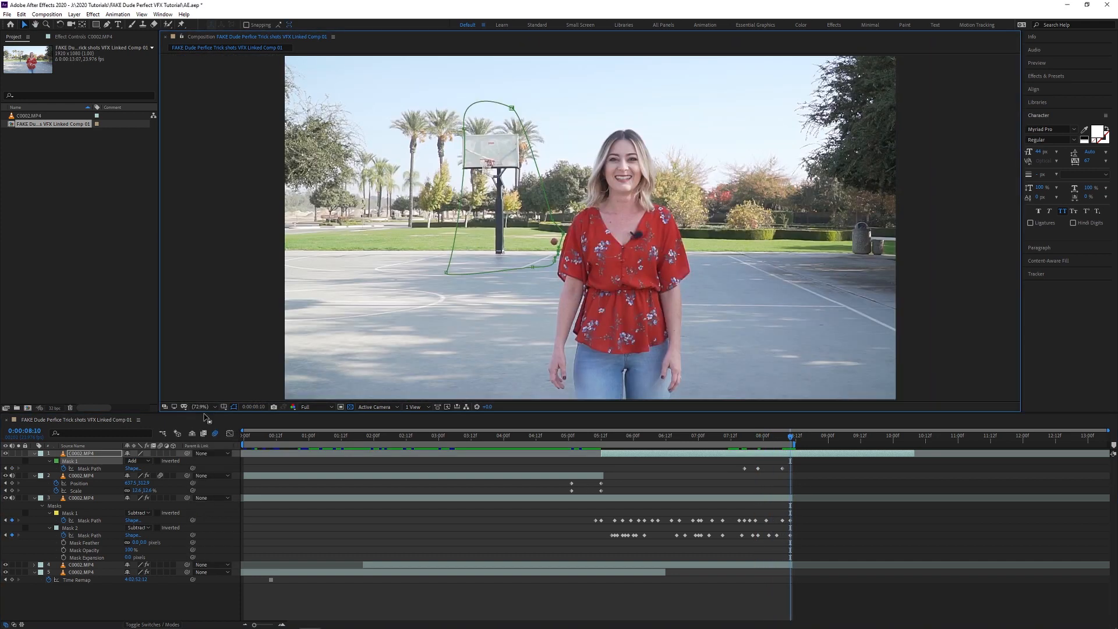
pyautogui.click(469, 585)
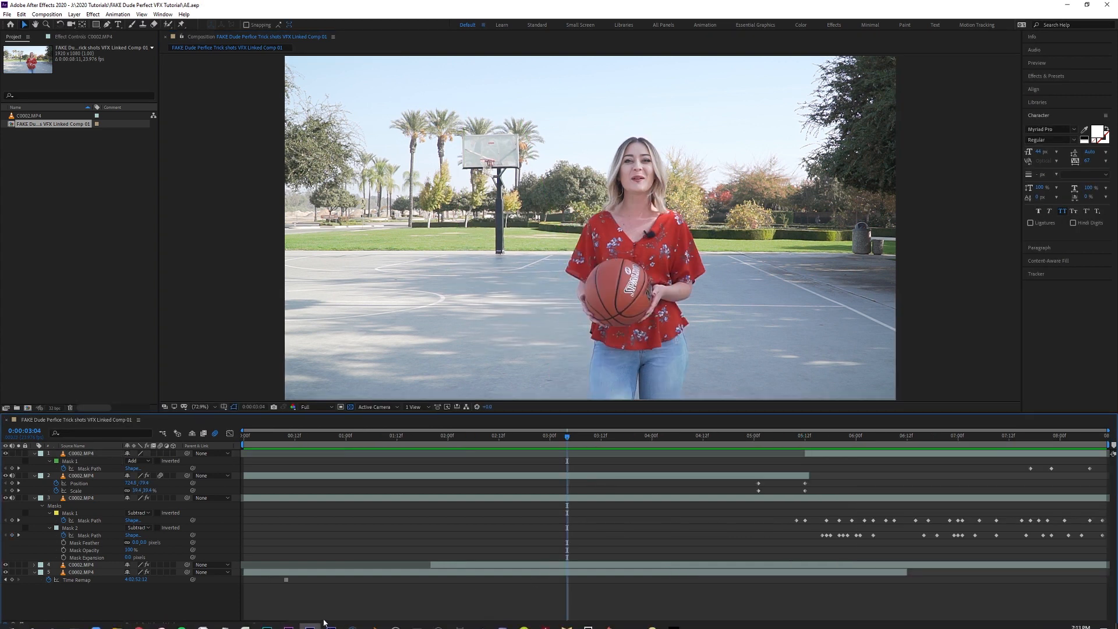
# - Switch to Premiere Pro, save the project and render the sequence with Render In to Out
pyautogui.click(288, 620)
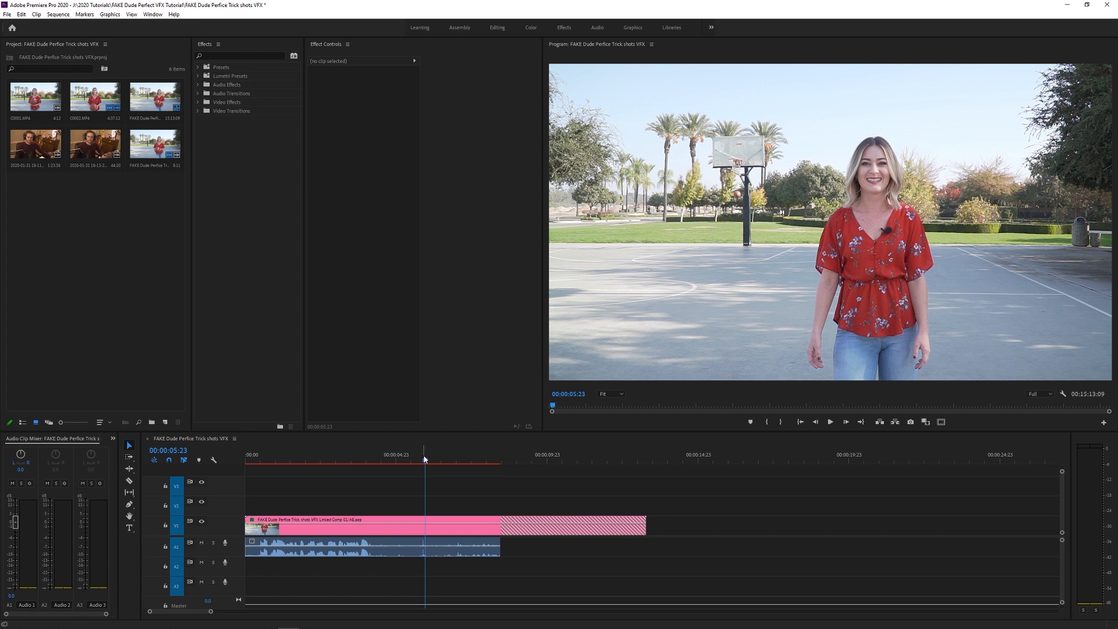
pyautogui.click(385, 461)
pyautogui.moveTo(386, 460); pyautogui.dragTo(374, 461)
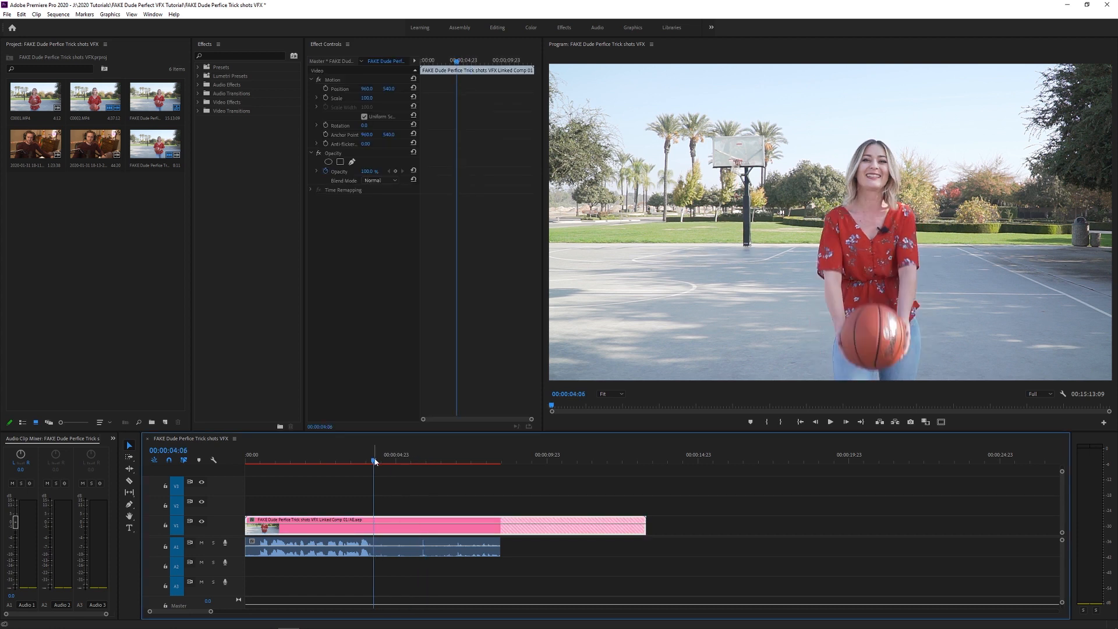
pyautogui.hotkey('ctrl', 's')
pyautogui.click(58, 14)
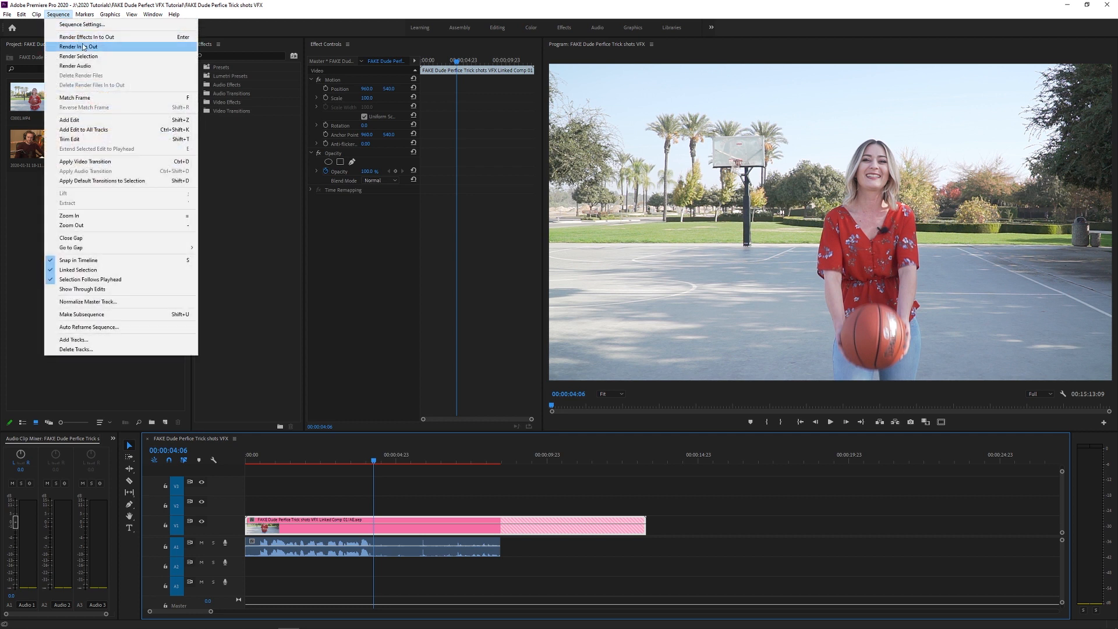
pyautogui.click(86, 47)
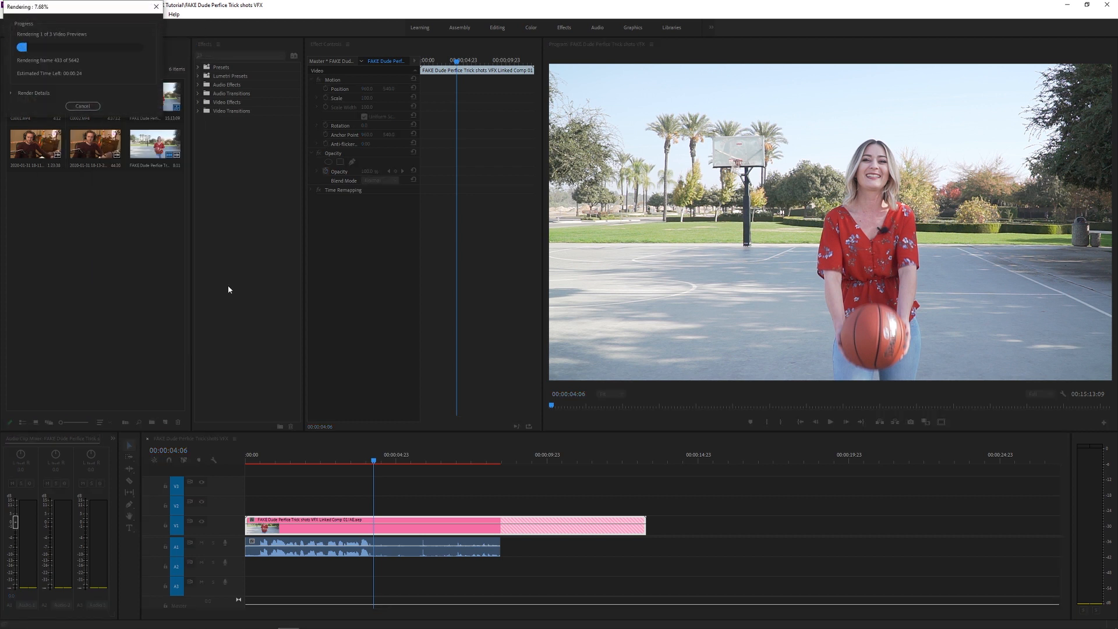